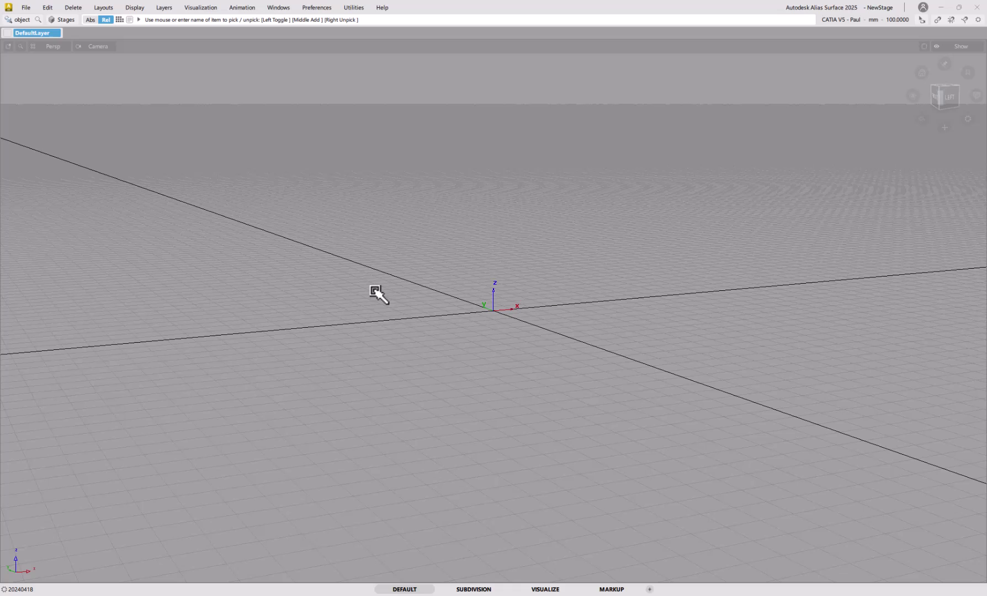
Step: Show the custom puck in the viewport and dismiss it, and open and close the Variant Lister
{"action": "left_click", "coordinate": [419, 294], "text": "ctrl+shift"}
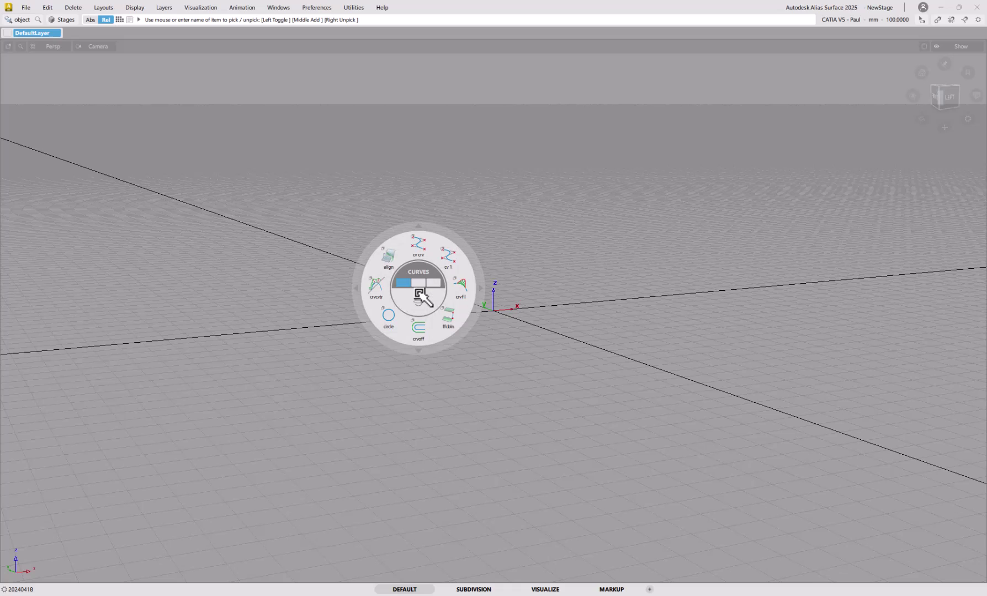
{"action": "left_click", "coordinate": [420, 295]}
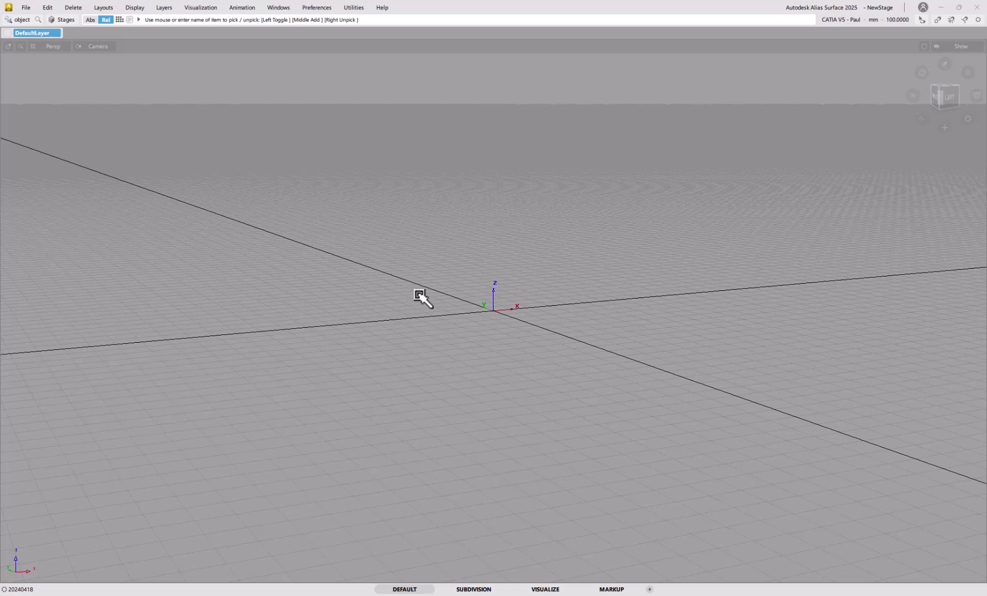
{"action": "key", "text": "ctrl+shift+v"}
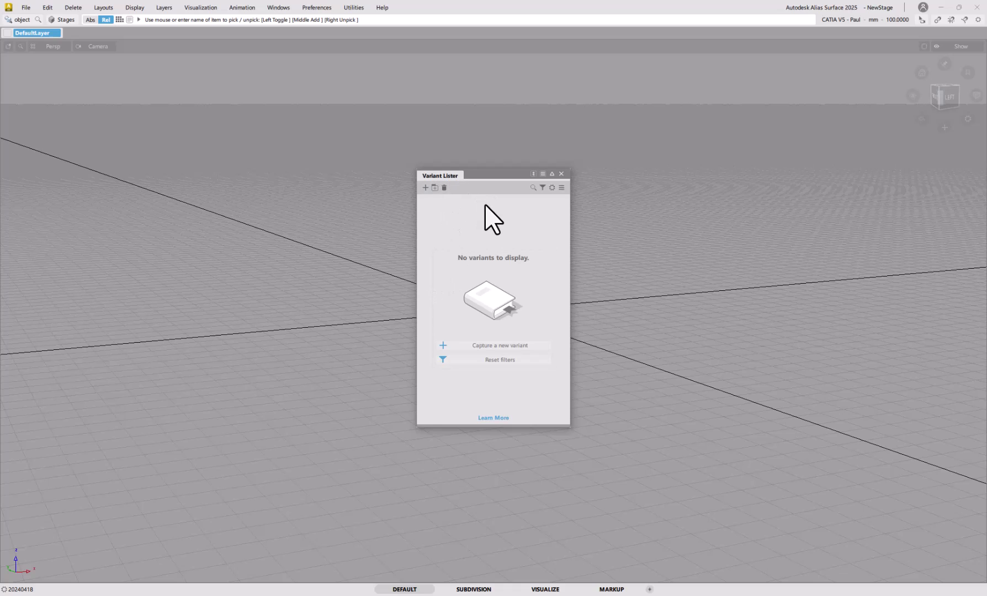
{"action": "left_click", "coordinate": [562, 174]}
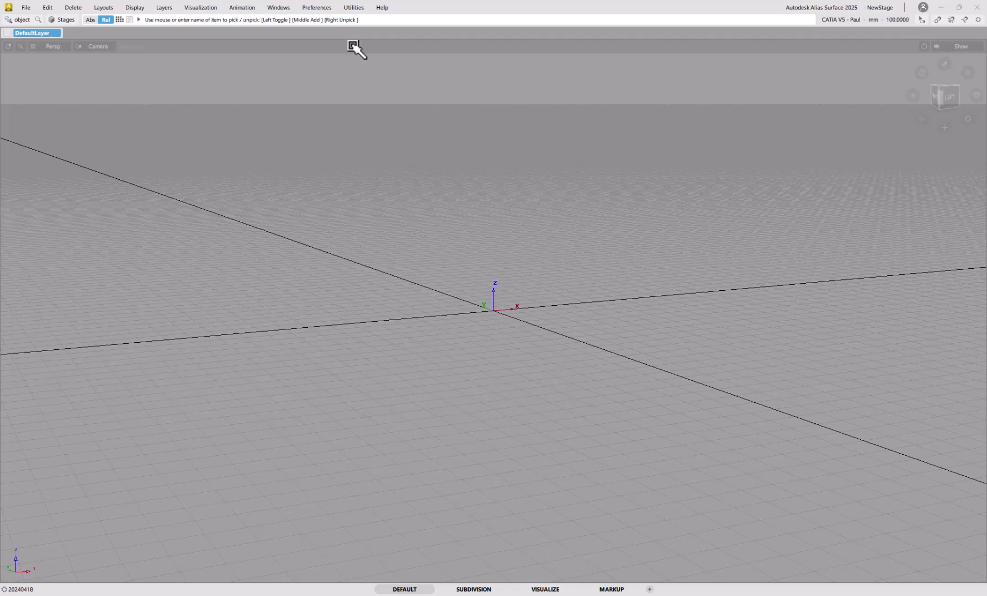
Step: Assign hotkey B to Custom Puck: Toggle Open under the Special custom puck functions, replacing the BookMarkLister mapping
{"action": "left_click", "coordinate": [319, 11]}
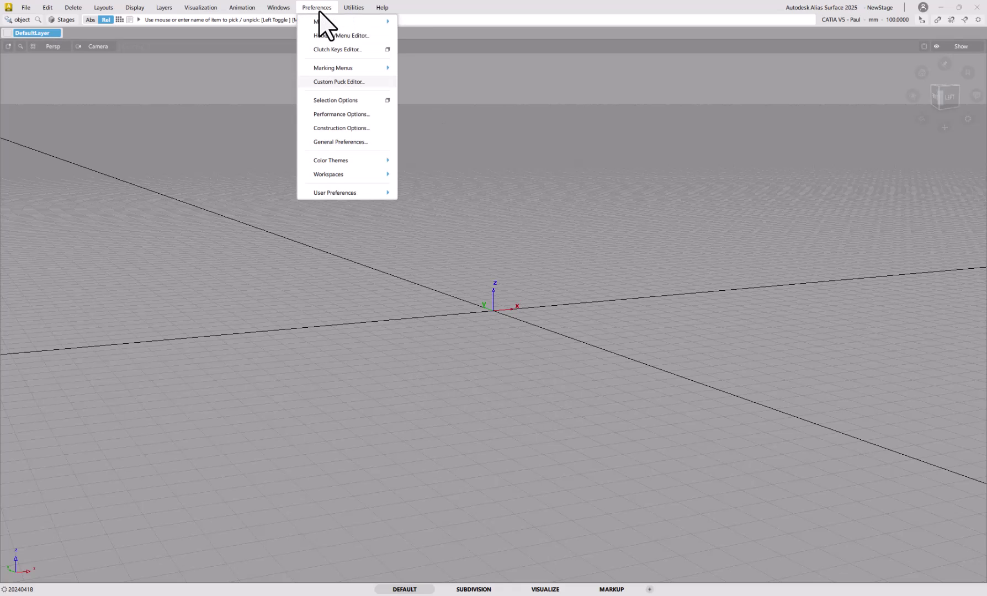
{"action": "left_click", "coordinate": [330, 36]}
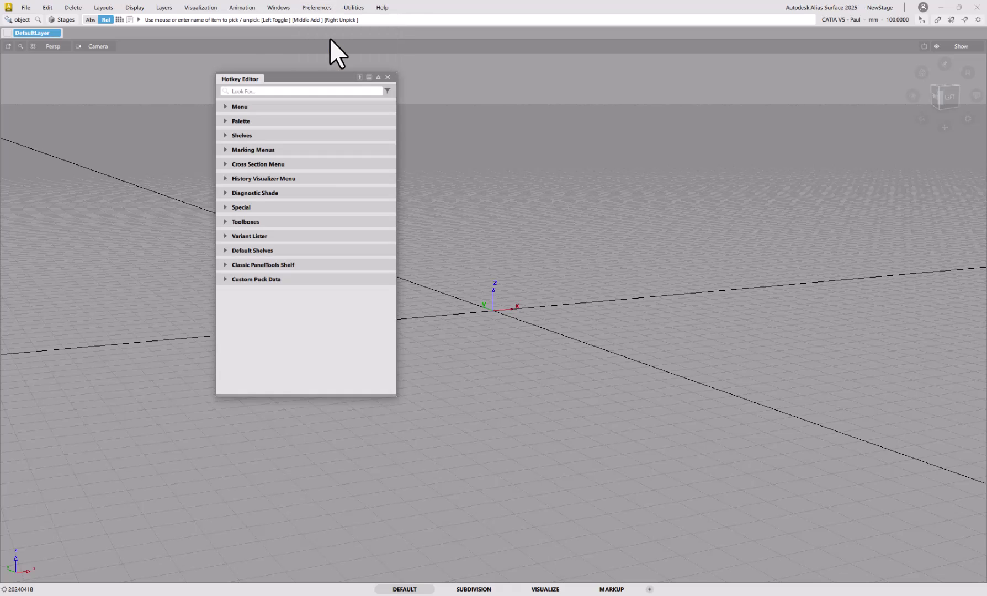
{"action": "left_click", "coordinate": [225, 207]}
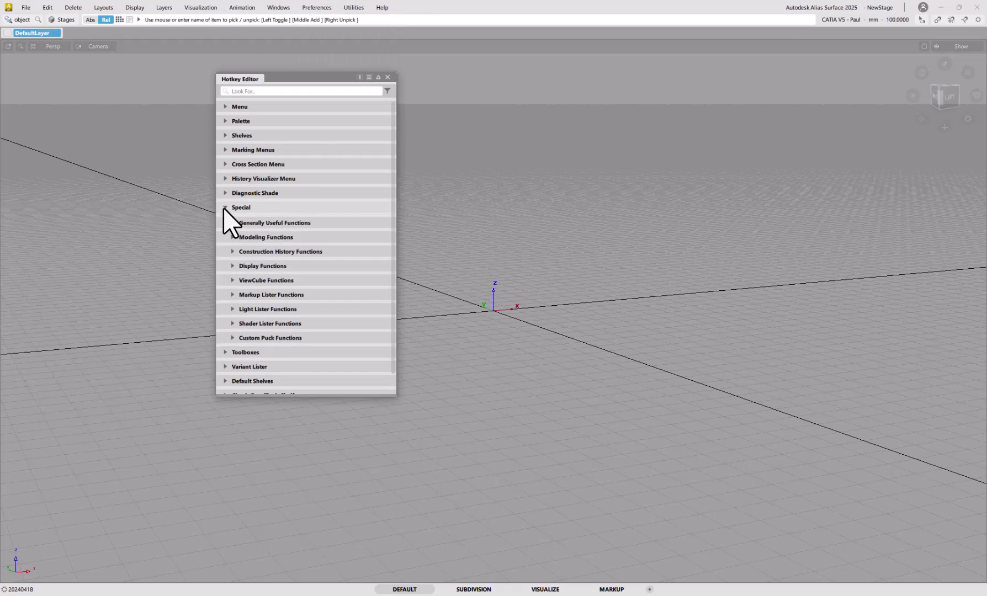
{"action": "left_click", "coordinate": [232, 337]}
{"action": "left_click", "coordinate": [330, 353]}
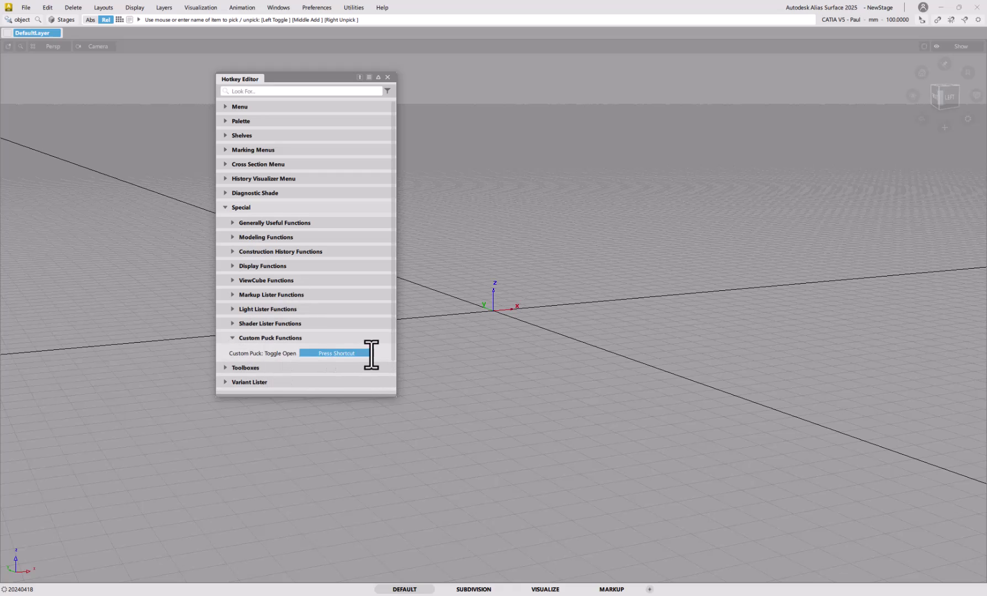
{"action": "left_click", "coordinate": [336, 353]}
{"action": "key", "text": "b"}
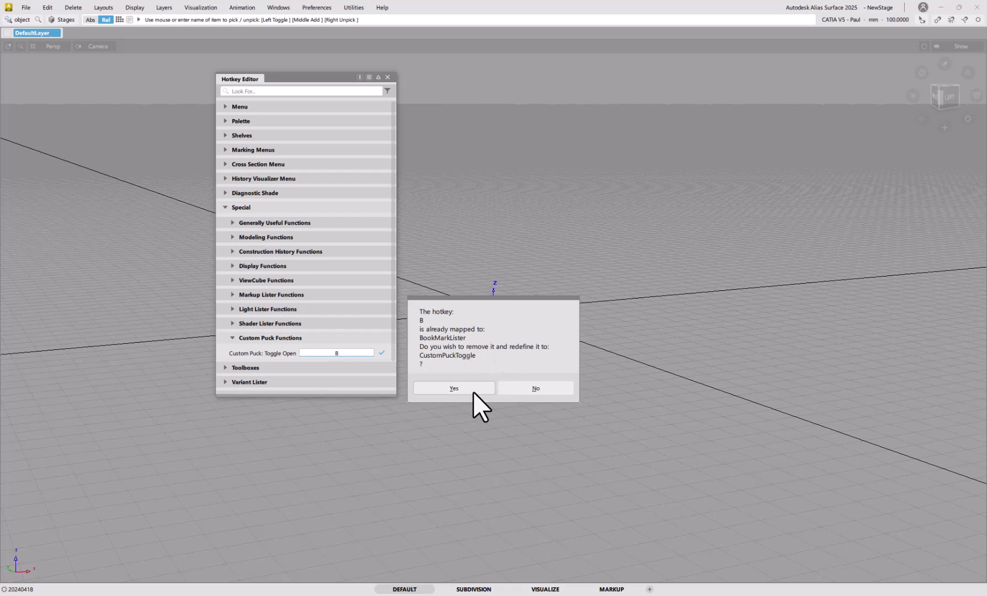
{"action": "left_click", "coordinate": [456, 390]}
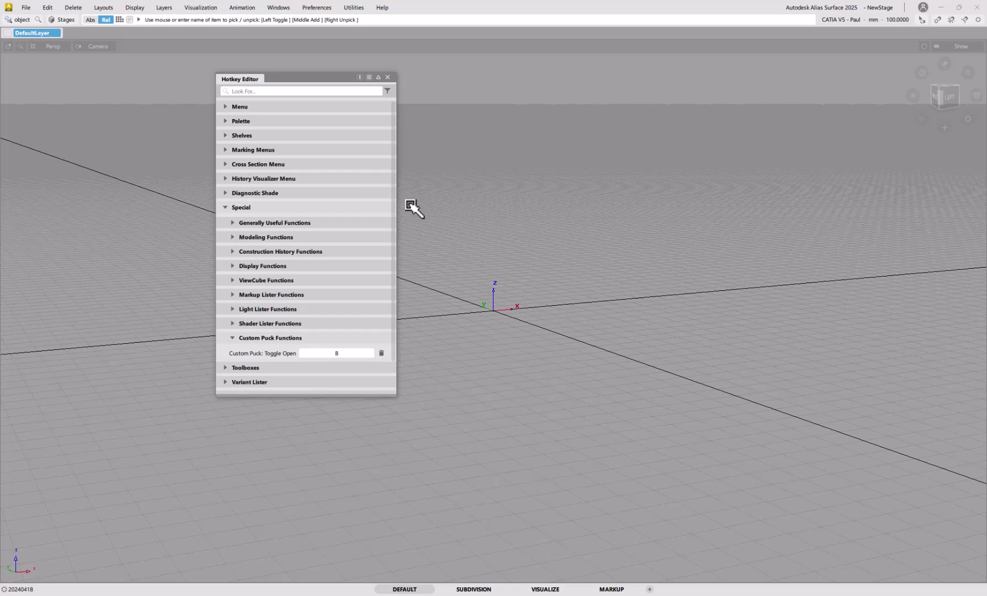
{"action": "left_click", "coordinate": [388, 77]}
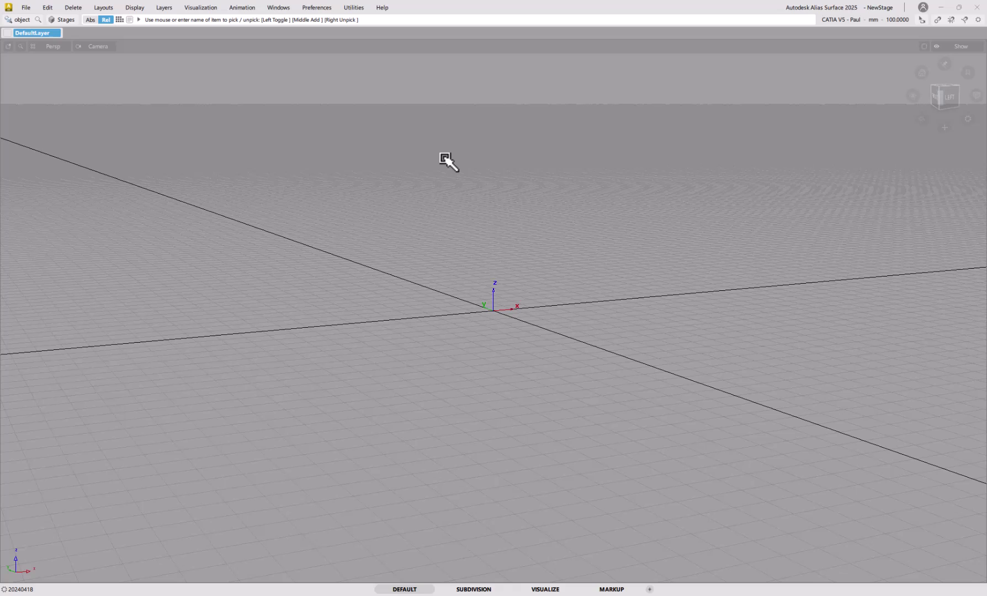
Step: Show and dismiss the custom puck at several different places in the perspective view to check how it follows the pointer
{"action": "left_click", "coordinate": [446, 160], "text": "ctrl+shift"}
{"action": "left_click", "coordinate": [446, 160]}
{"action": "left_click", "coordinate": [445, 159], "text": "ctrl+shift"}
{"action": "left_click", "coordinate": [780, 356], "text": "ctrl+shift"}
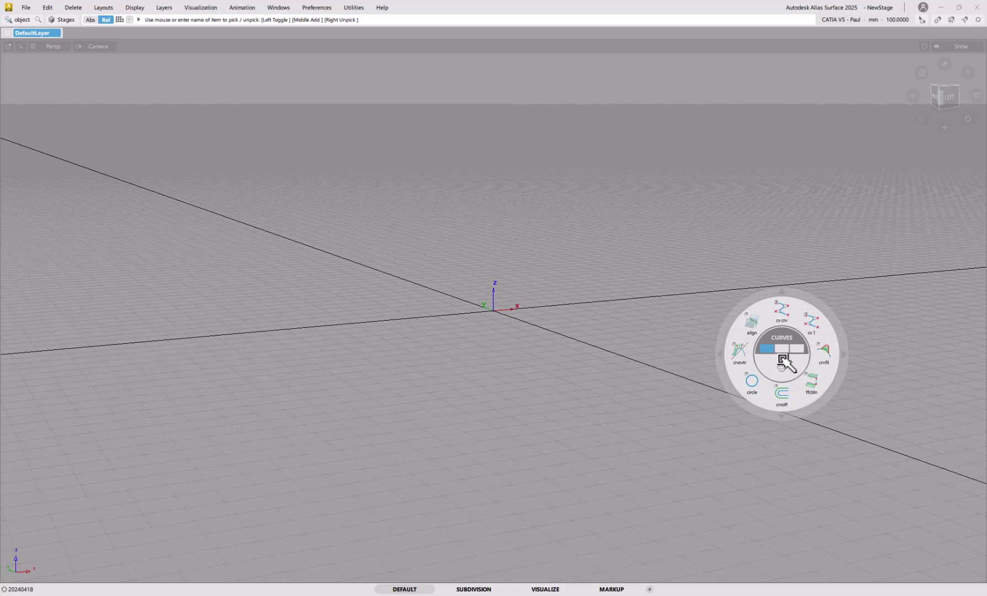
{"action": "left_click", "coordinate": [580, 281]}
{"action": "left_click", "coordinate": [578, 279], "text": "ctrl+shift"}
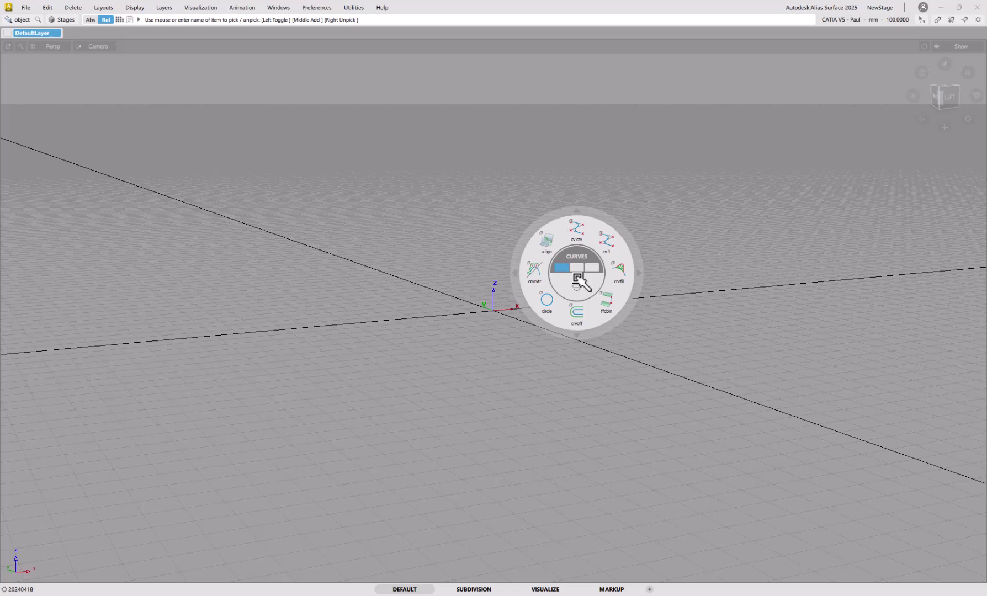
{"action": "left_click", "coordinate": [580, 281]}
{"action": "left_click", "coordinate": [342, 230], "text": "ctrl+shift"}
{"action": "left_click", "coordinate": [289, 221]}
{"action": "left_click", "coordinate": [216, 195], "text": "ctrl+shift"}
{"action": "left_click", "coordinate": [220, 210]}
{"action": "left_click", "coordinate": [491, 177], "text": "ctrl+shift"}
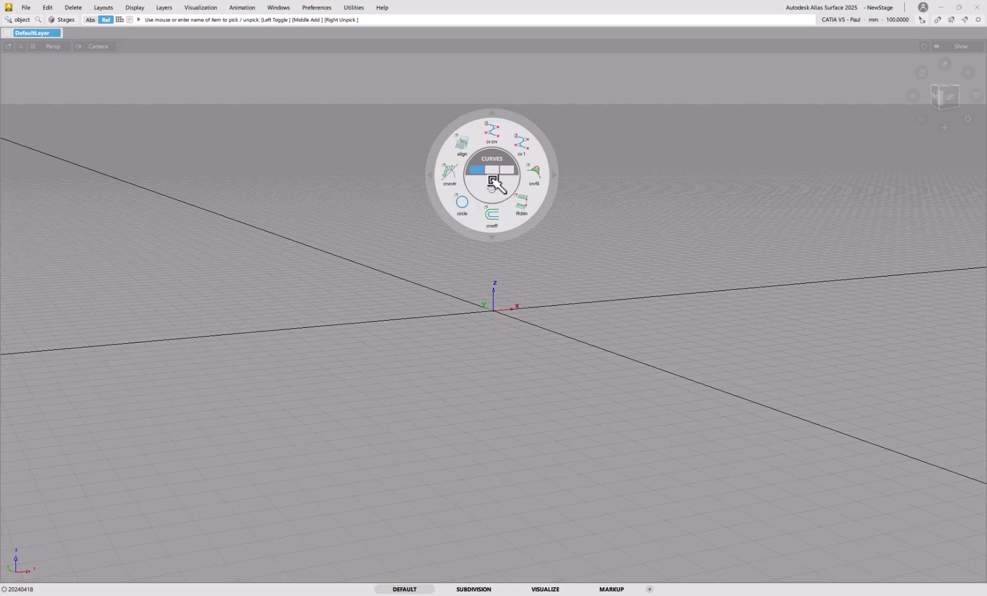
{"action": "left_click", "coordinate": [694, 271]}
{"action": "left_click", "coordinate": [694, 265], "text": "ctrl+shift"}
{"action": "left_click", "coordinate": [690, 316]}
{"action": "left_click", "coordinate": [283, 309], "text": "ctrl+shift"}
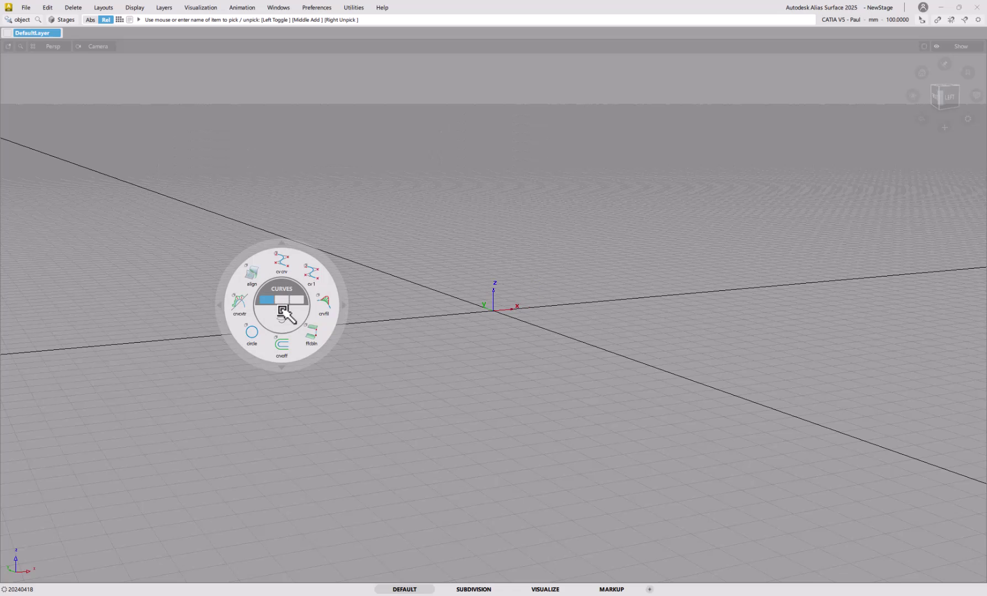
{"action": "left_click", "coordinate": [283, 312]}
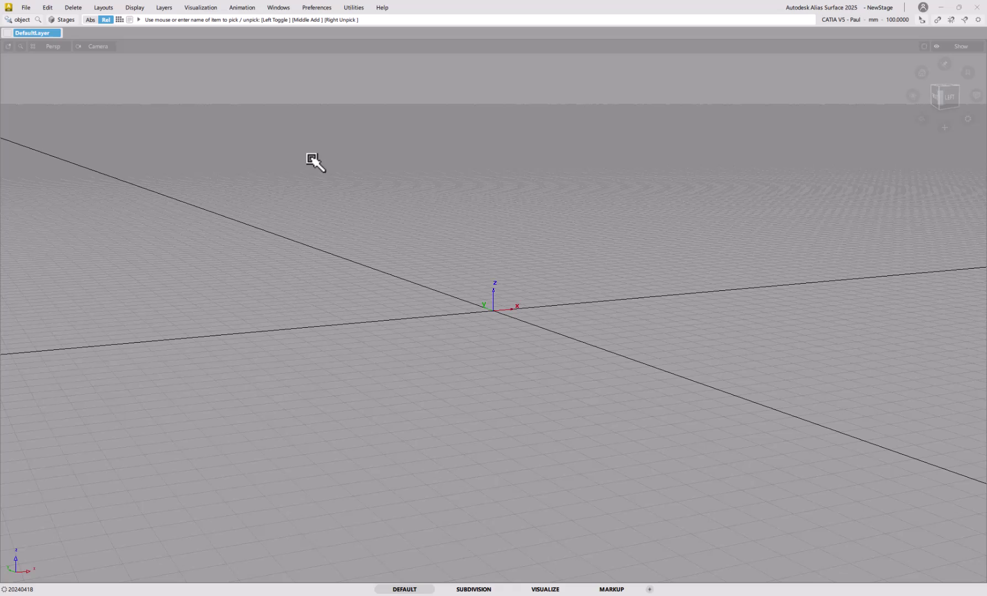
Step: Show the custom puck and look through its DETAIL, SUBDIV and CURVES tool sets, ending on CURVES
{"action": "left_click", "coordinate": [534, 222], "text": "ctrl+shift"}
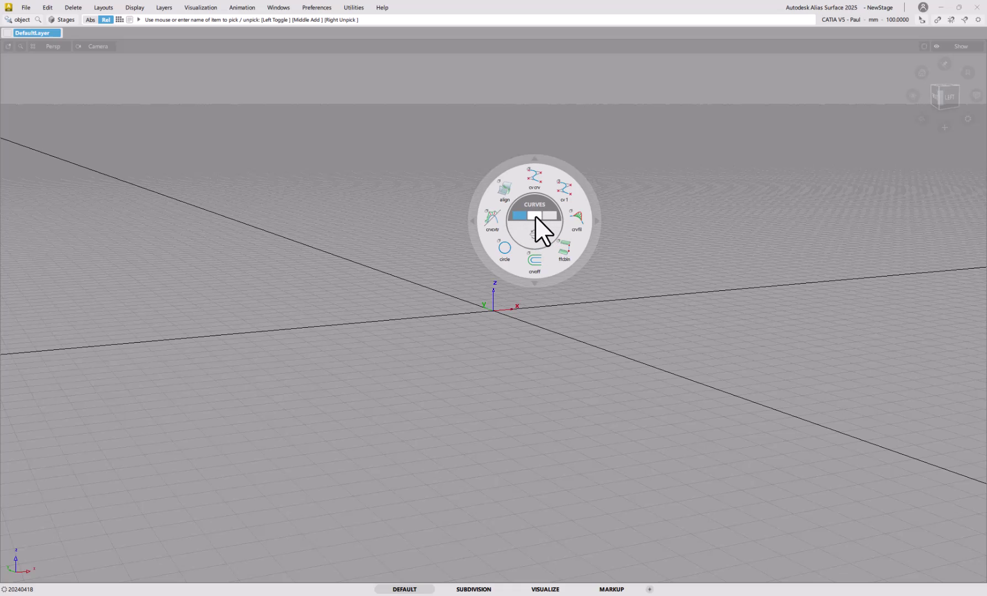
{"action": "left_click", "coordinate": [550, 216]}
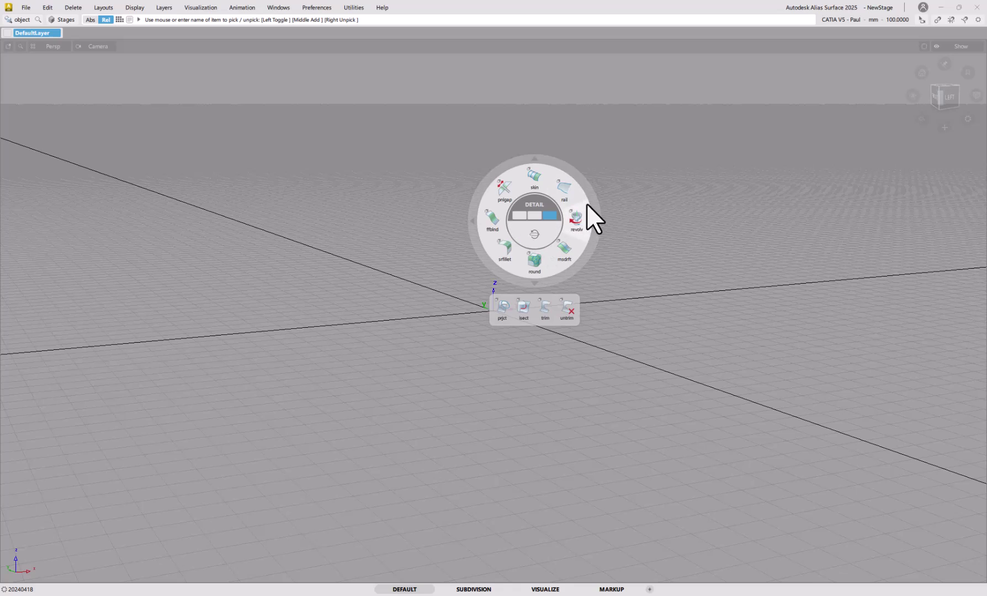
{"action": "left_click", "coordinate": [519, 217]}
{"action": "left_click", "coordinate": [534, 216]}
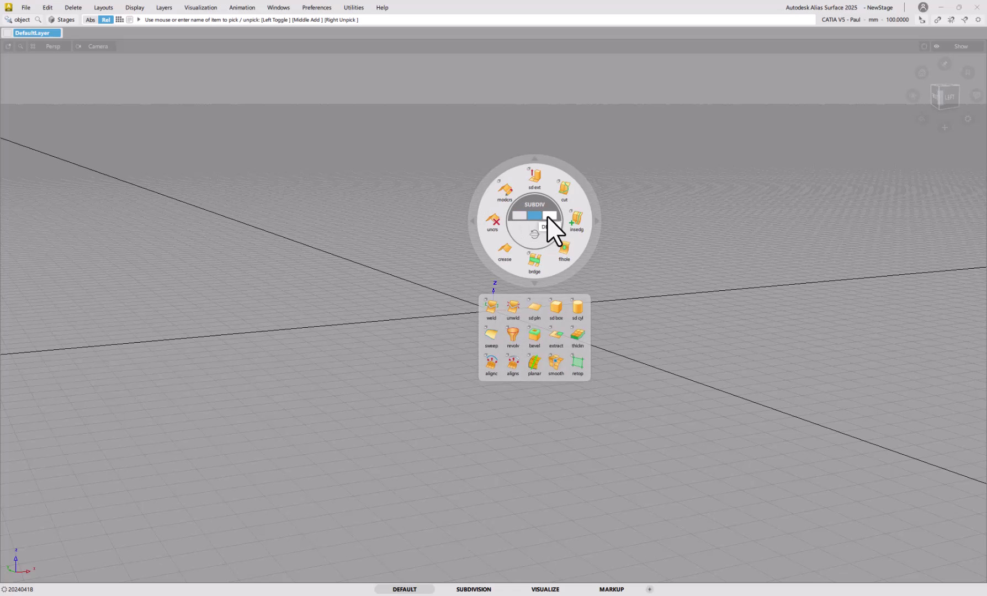
{"action": "left_click", "coordinate": [546, 215]}
{"action": "left_click", "coordinate": [534, 215]}
{"action": "left_click", "coordinate": [520, 215]}
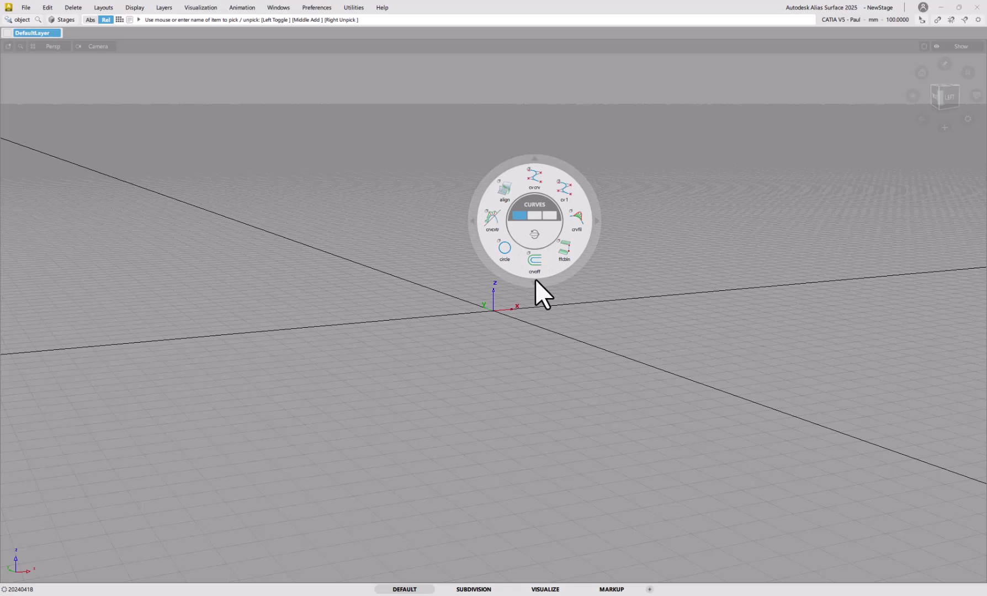
Step: Expand the puck's outer ring and try its central view control by tumbling the perspective view
{"action": "mouse_move", "coordinate": [535, 281]}
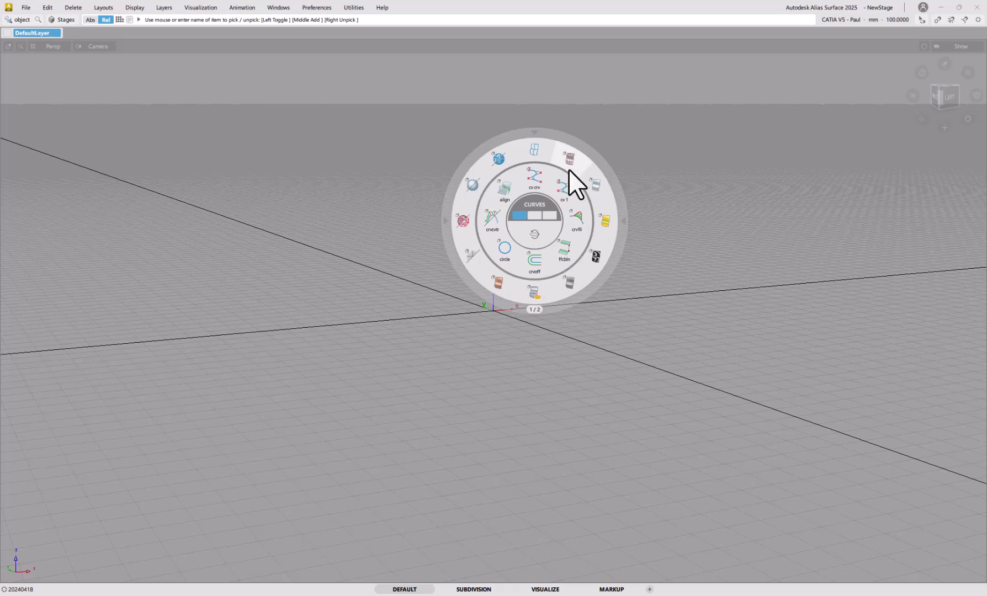
{"action": "left_click", "coordinate": [536, 235]}
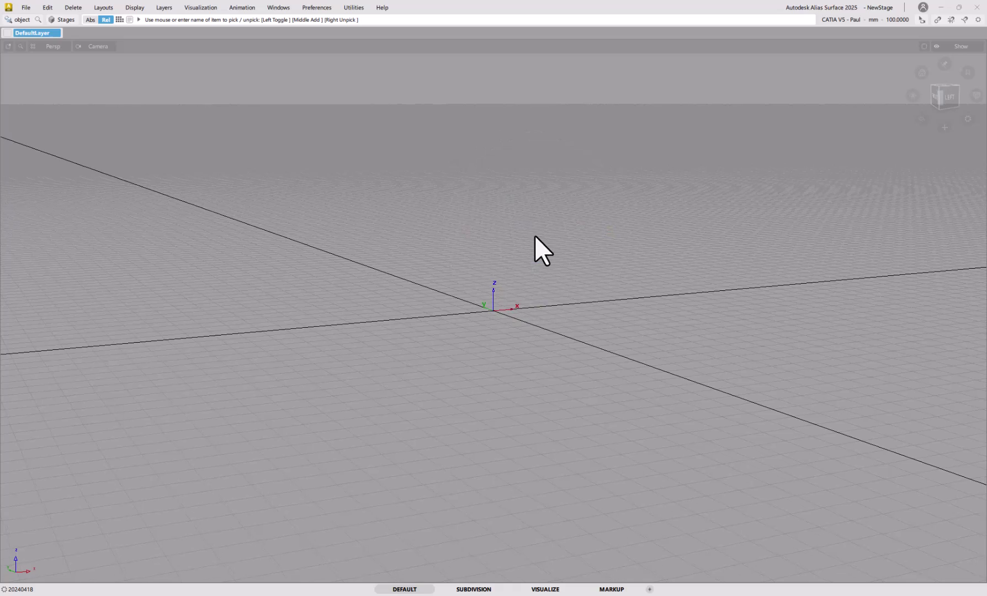
{"action": "left_click_drag", "start_coordinate": [535, 235], "coordinate": [494, 269], "text": "alt+shift"}
{"action": "left_click", "coordinate": [526, 244], "text": "ctrl+shift"}
{"action": "left_click", "coordinate": [526, 246]}
{"action": "left_click", "coordinate": [494, 270], "text": "ctrl+shift"}
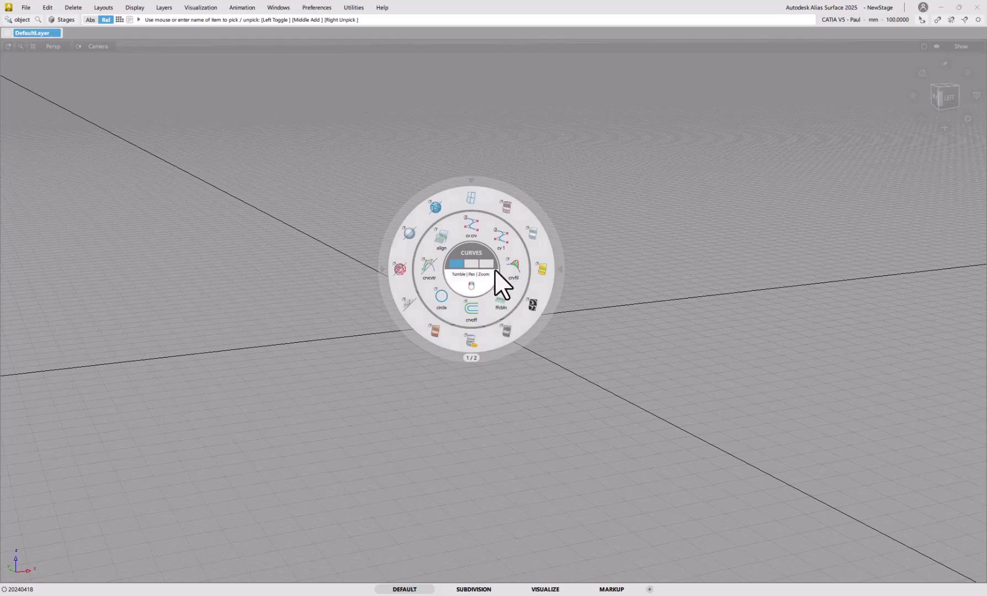
{"action": "left_click", "coordinate": [479, 284]}
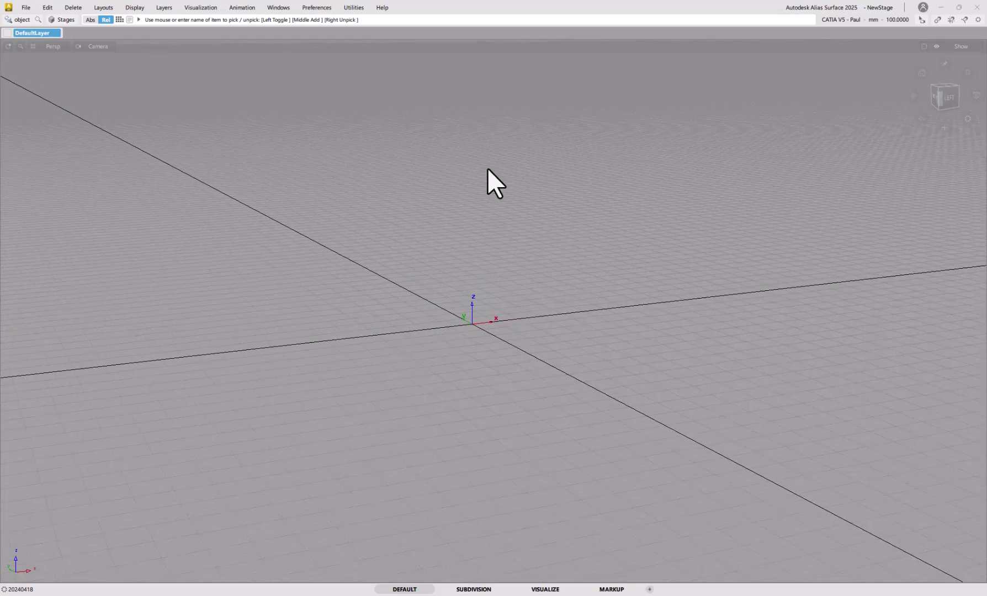
{"action": "left_click", "coordinate": [519, 216], "text": "ctrl+shift"}
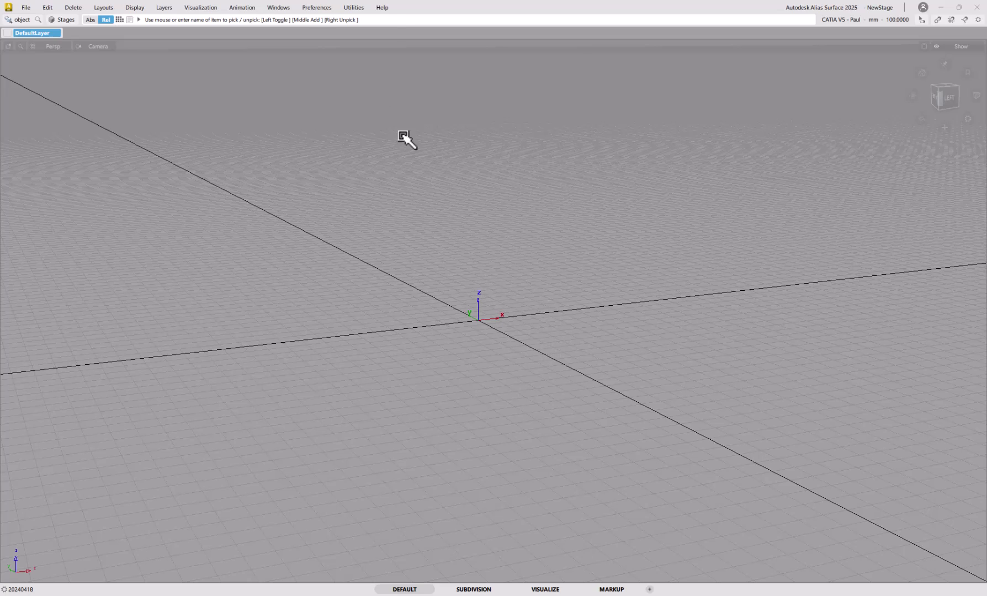
Step: Open the Custom Puck Editor, show the puck alongside it and display the editor's CURVES tools
{"action": "left_click", "coordinate": [310, 7]}
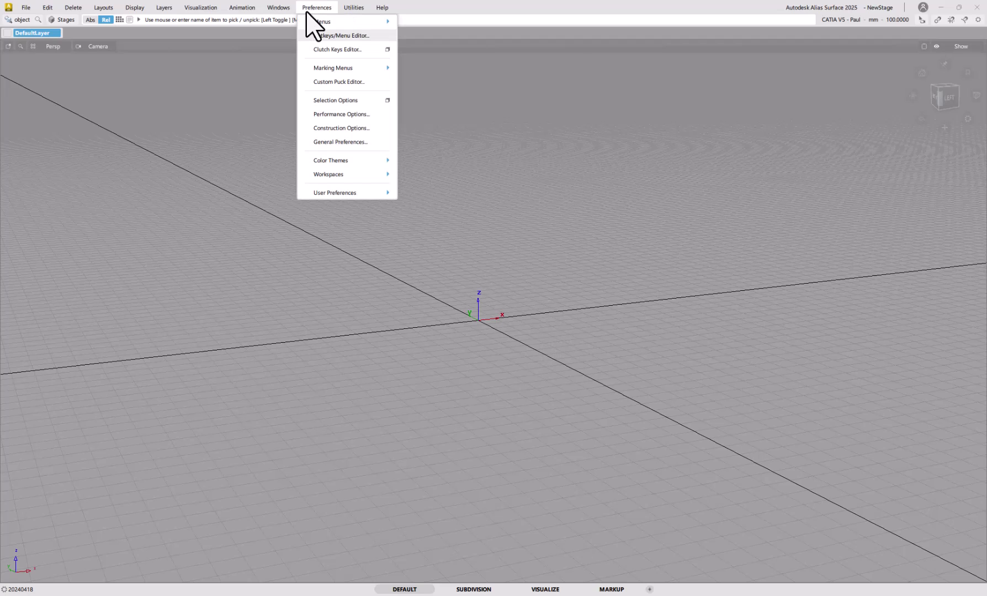
{"action": "left_click", "coordinate": [351, 82]}
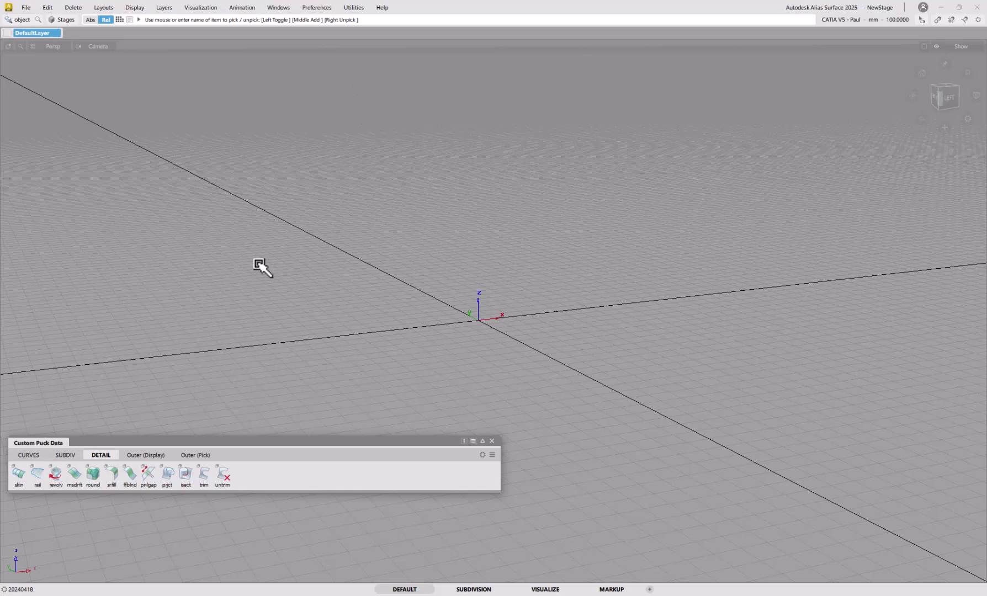
{"action": "key", "text": "space"}
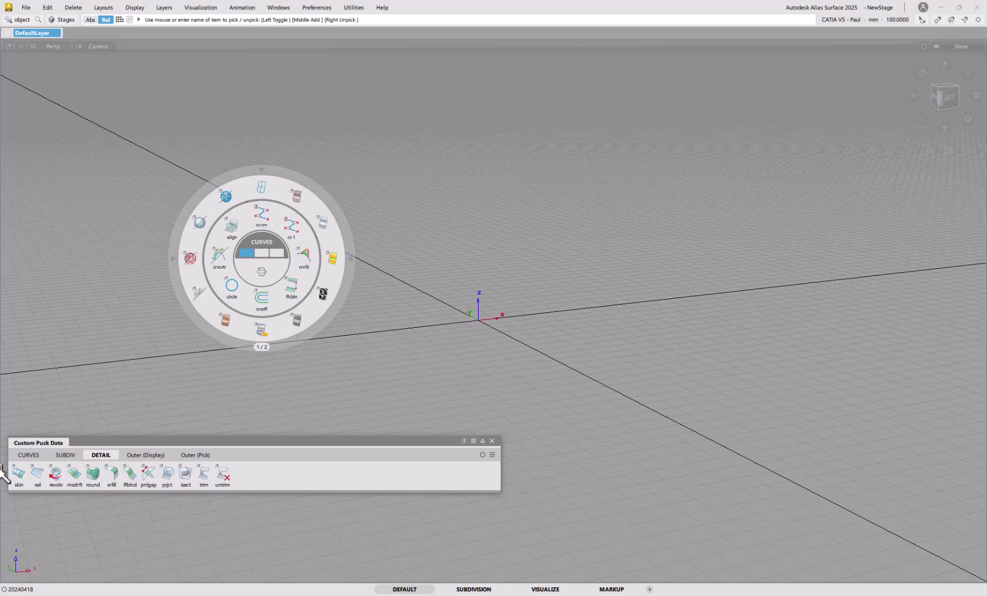
{"action": "left_click", "coordinate": [28, 456]}
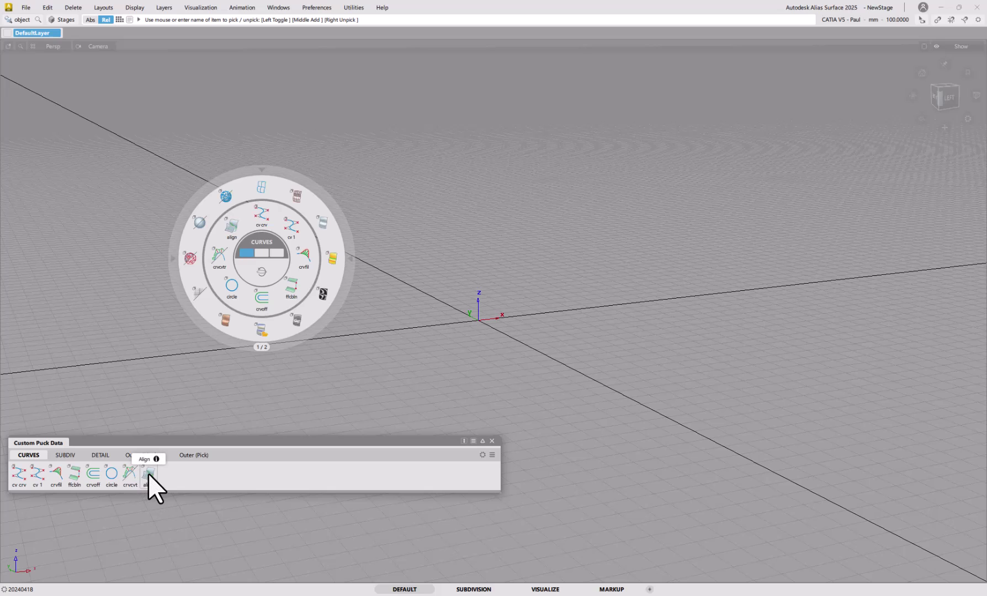
Step: Compare the SUBDIV and DETAIL tool sets in the puck with their matching shelves in the Custom Puck Editor
{"action": "left_click", "coordinate": [264, 253]}
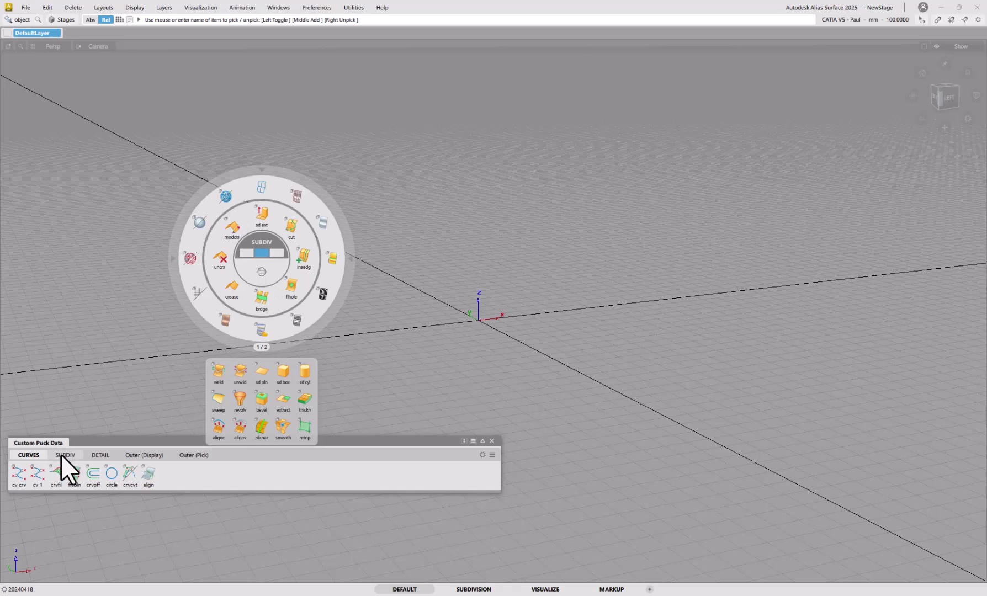
{"action": "left_click", "coordinate": [276, 253]}
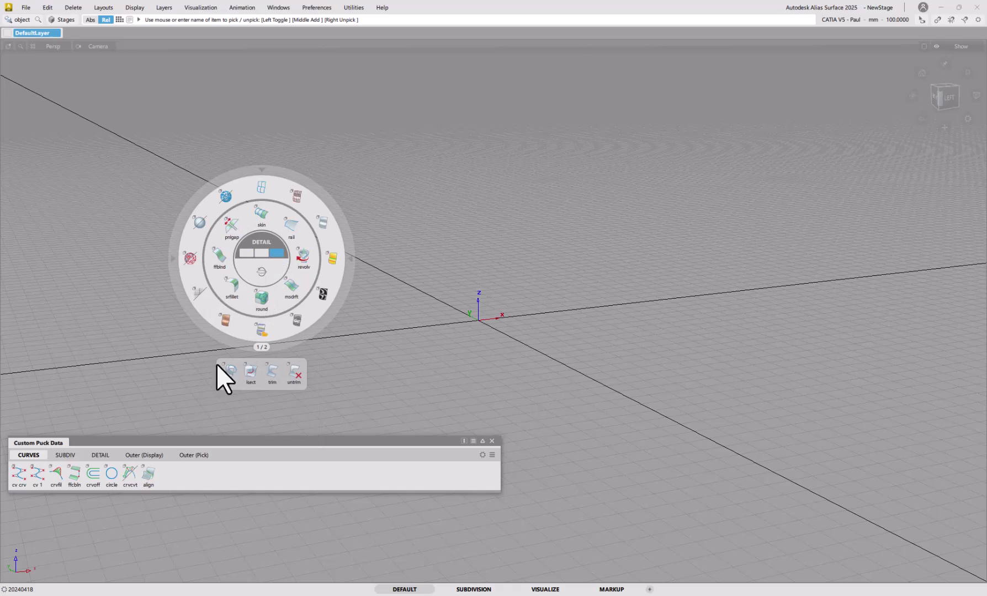
{"action": "left_click", "coordinate": [65, 455]}
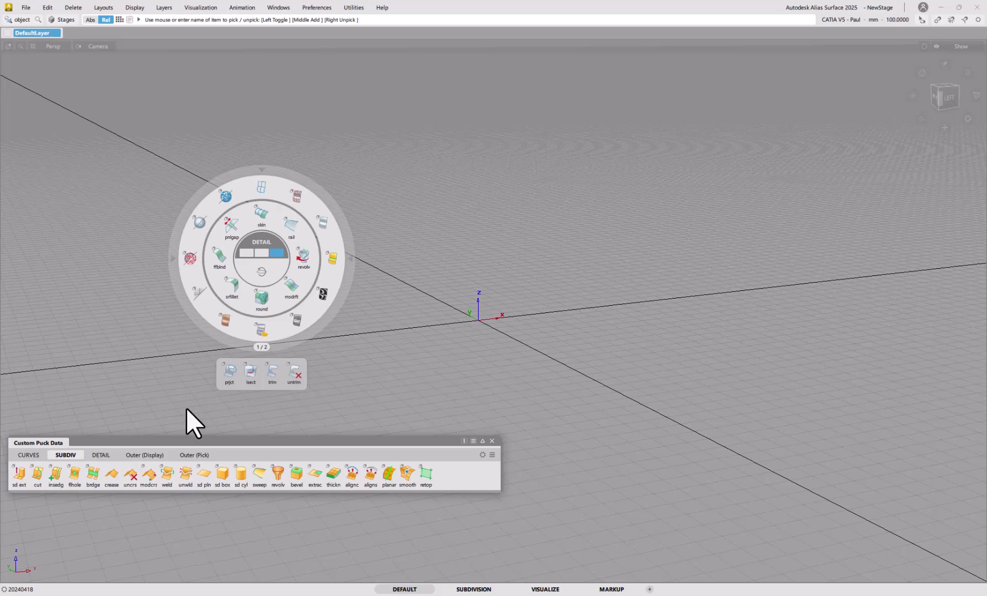
{"action": "left_click", "coordinate": [101, 455]}
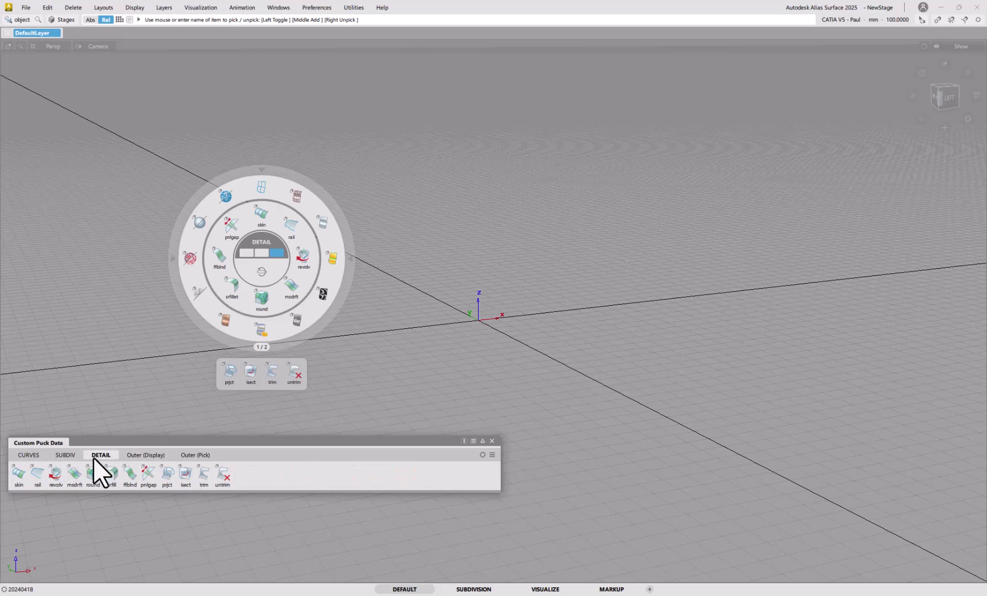
{"action": "left_click", "coordinate": [65, 455]}
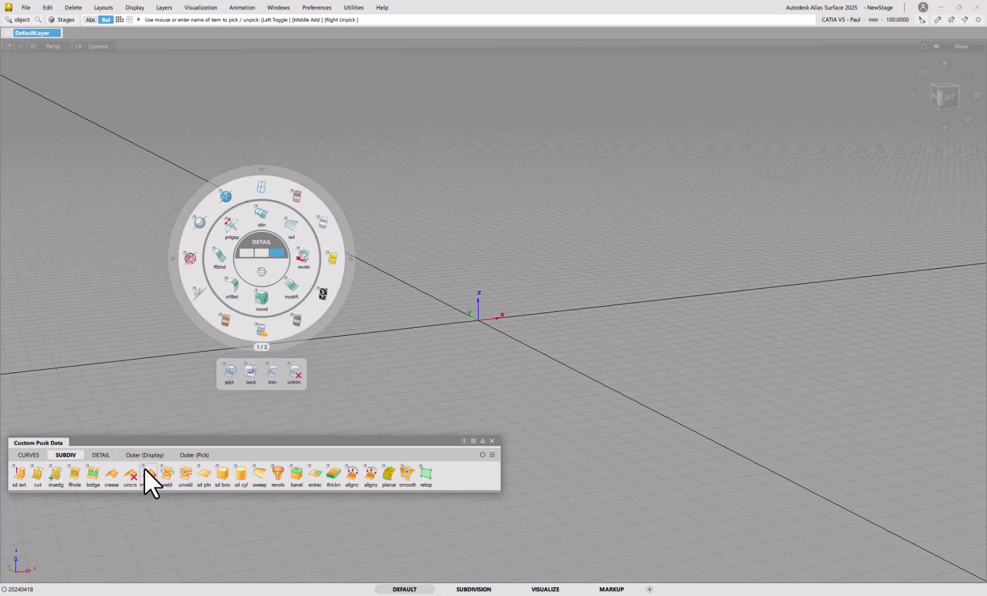
{"action": "left_click", "coordinate": [103, 455]}
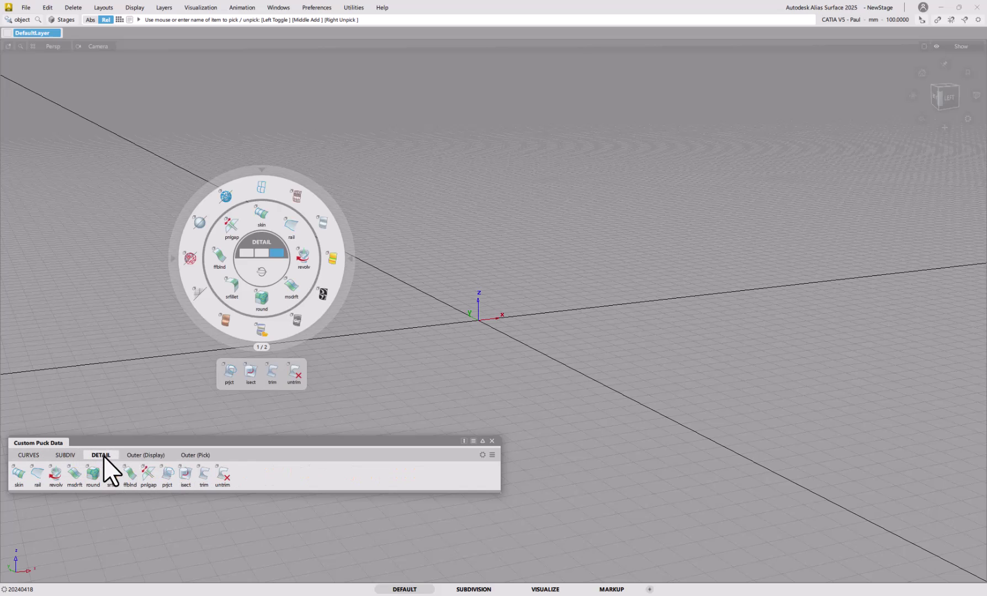
Step: Delete the DETAIL shelf and all its tools from the Custom Puck Data editor
{"action": "left_click_drag", "start_coordinate": [104, 456], "coordinate": [114, 454]}
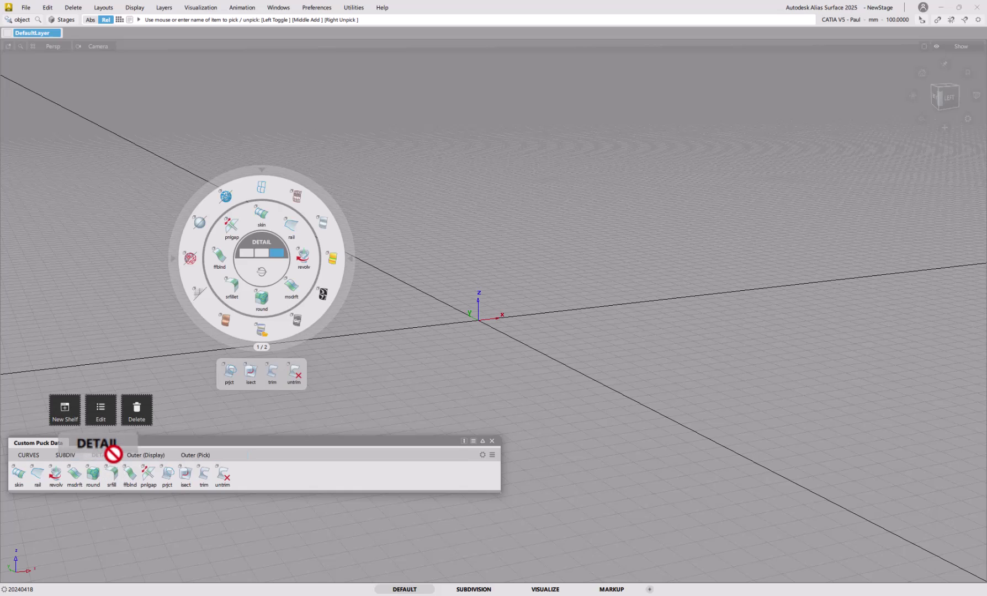
{"action": "left_click_drag", "start_coordinate": [113, 454], "coordinate": [135, 410]}
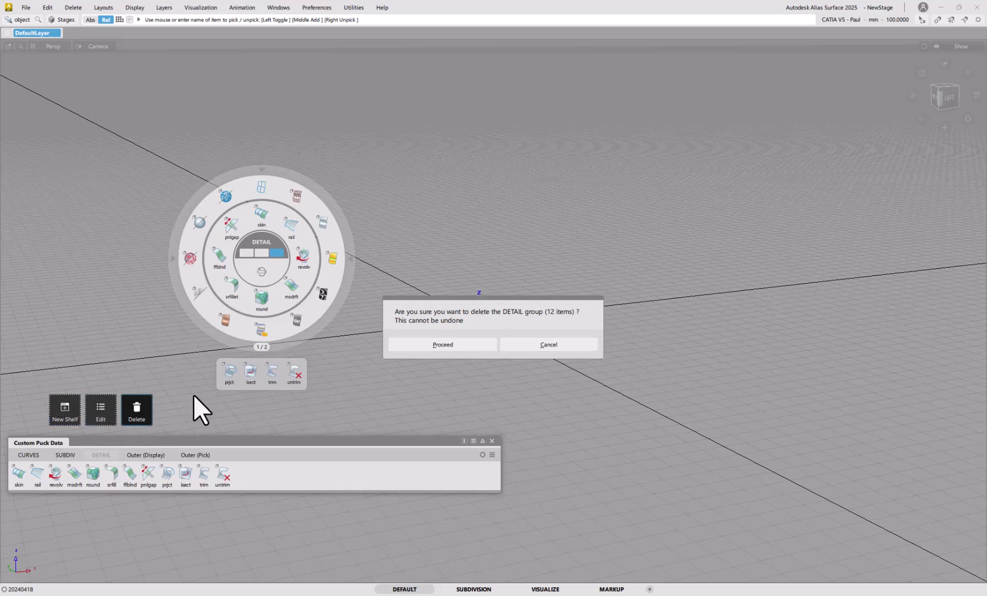
{"action": "left_click", "coordinate": [449, 344]}
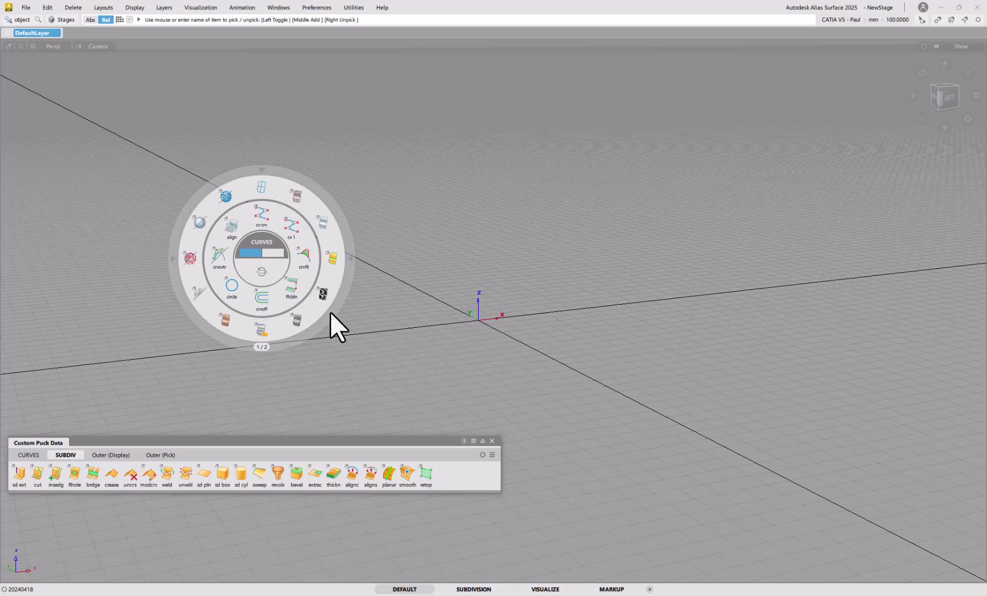
Step: Add a new tab named Outer (Misc) to the Custom Puck Data editor and display it
{"action": "left_click", "coordinate": [266, 348]}
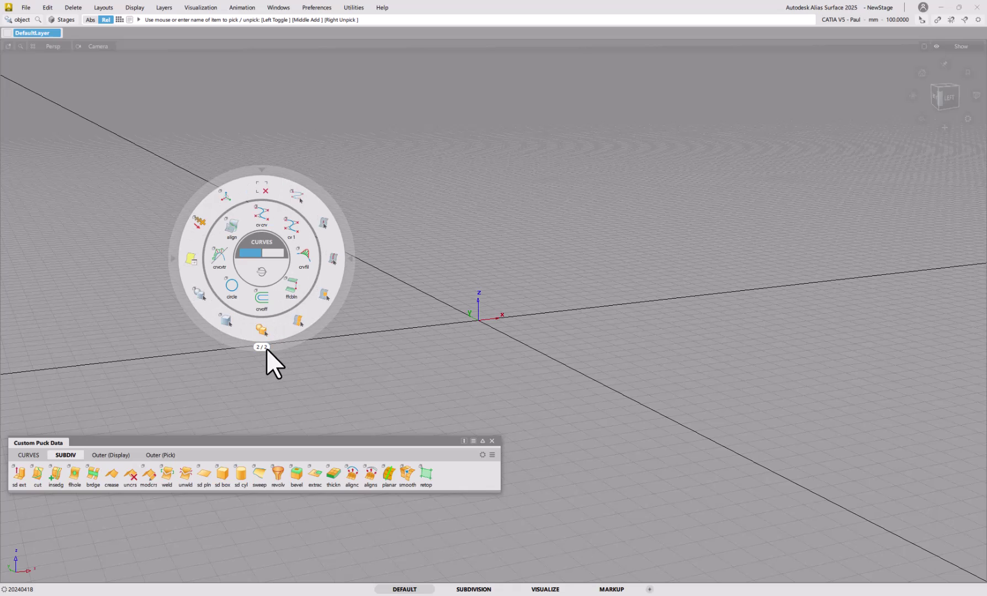
{"action": "left_click", "coordinate": [106, 454]}
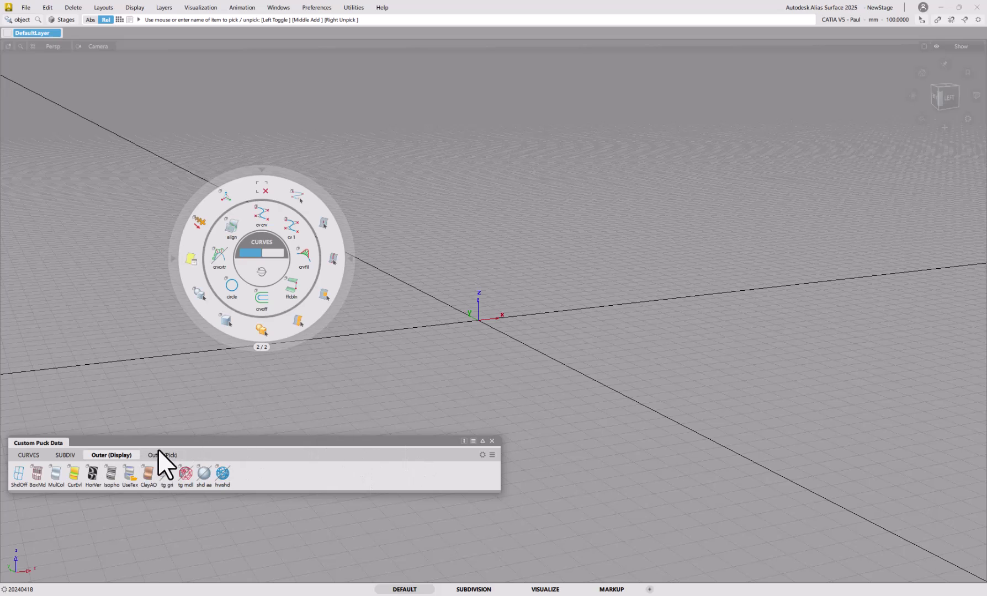
{"action": "left_click", "coordinate": [493, 456]}
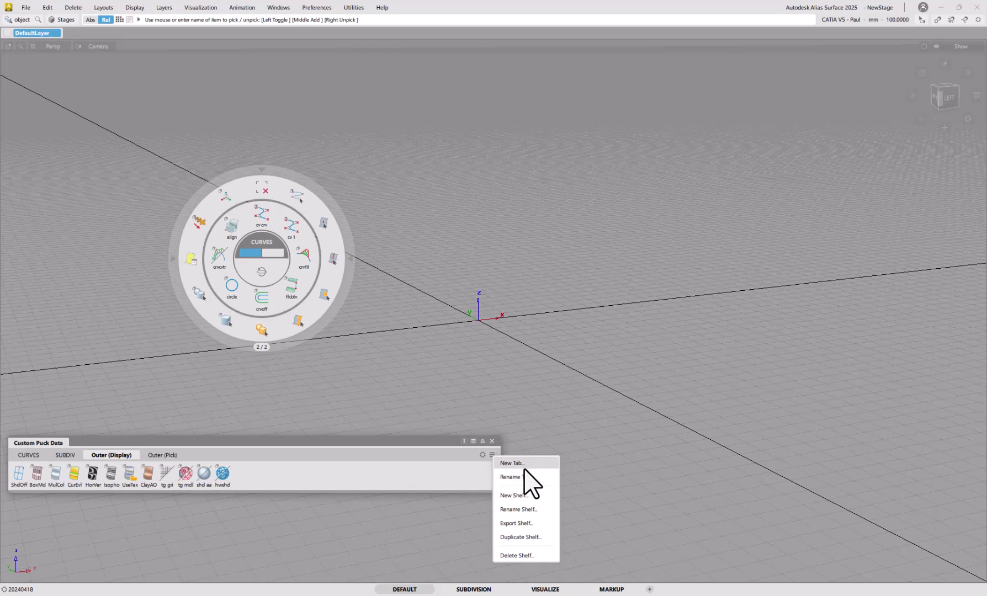
{"action": "left_click", "coordinate": [522, 466]}
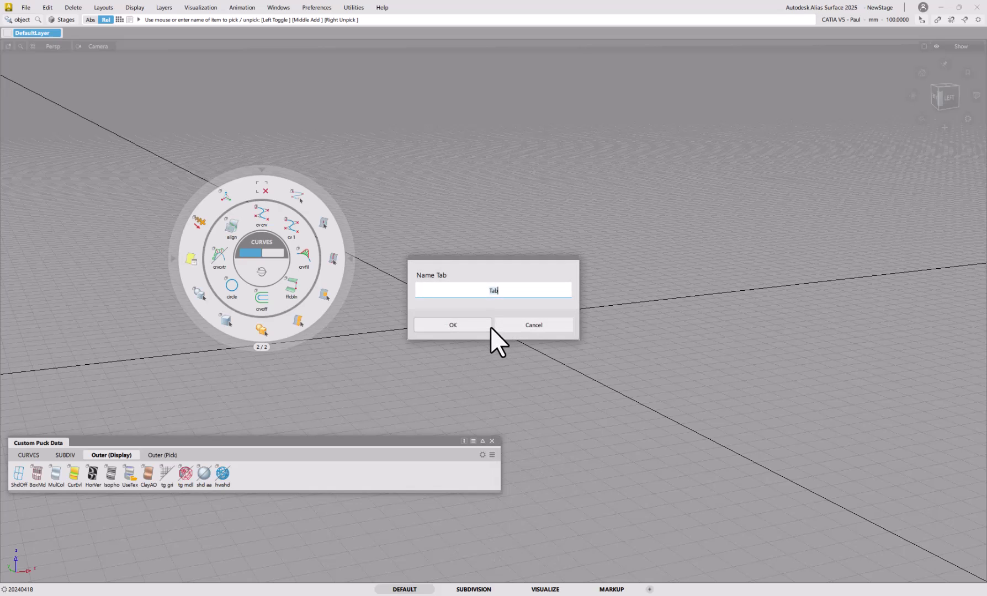
{"action": "type", "text": "Outer (misc)"}
{"action": "left_click", "coordinate": [489, 325]}
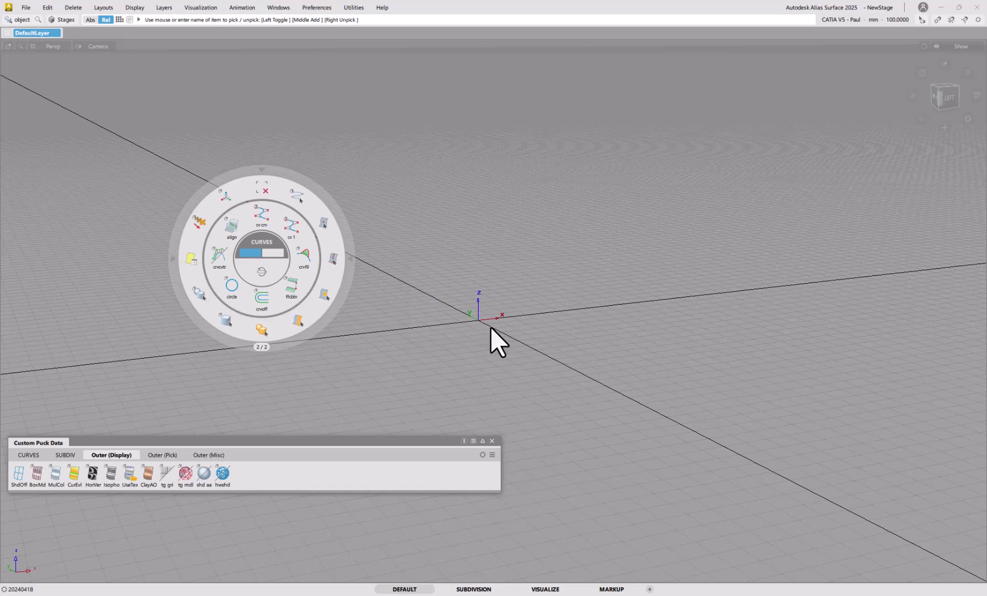
{"action": "left_click", "coordinate": [213, 455]}
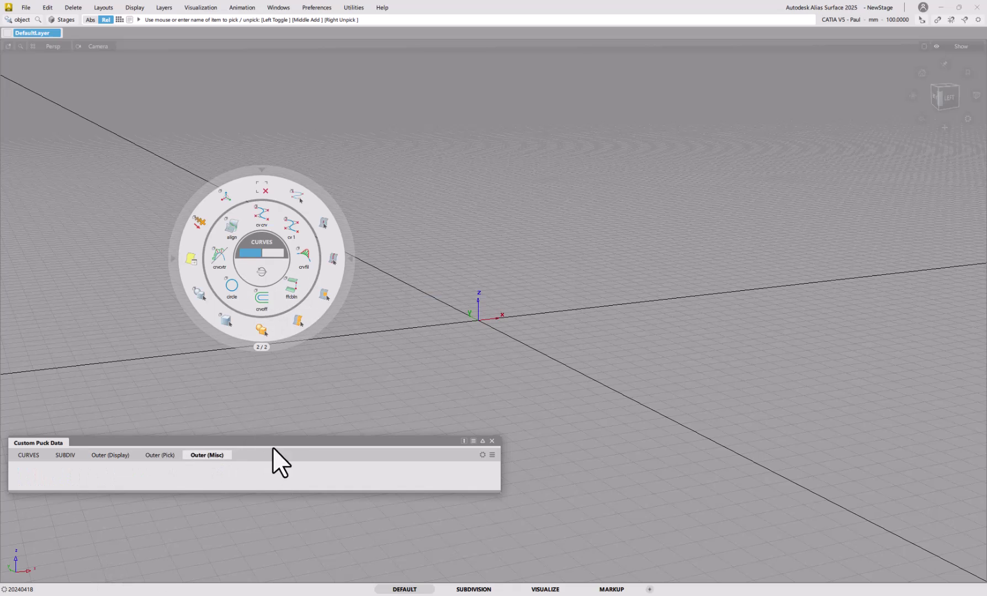
Step: Open the Default Shelves and arrange them just below the Custom Puck Data editor
{"action": "left_click_drag", "start_coordinate": [290, 440], "coordinate": [288, 388]}
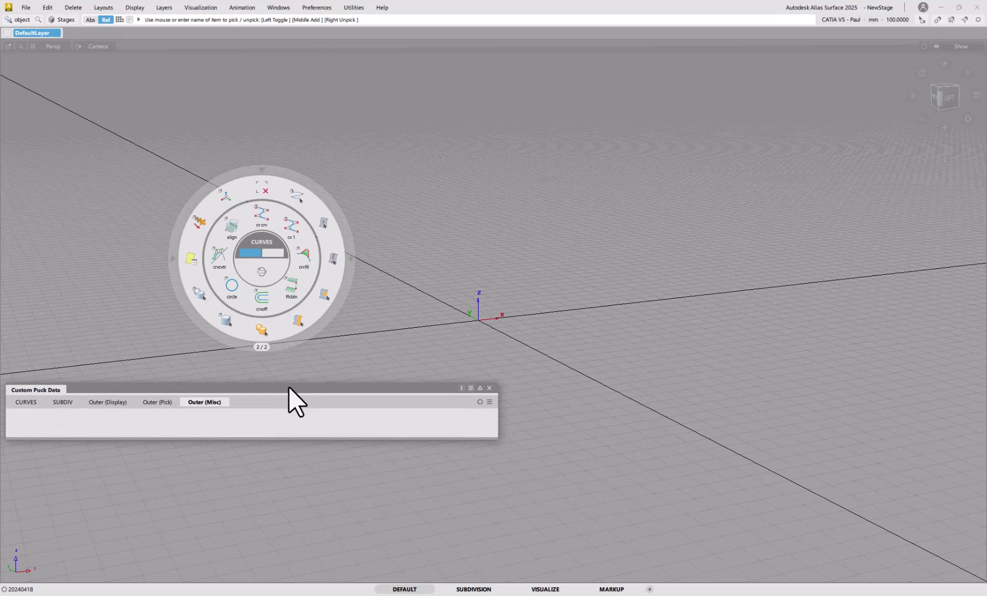
{"action": "left_click", "coordinate": [279, 7]}
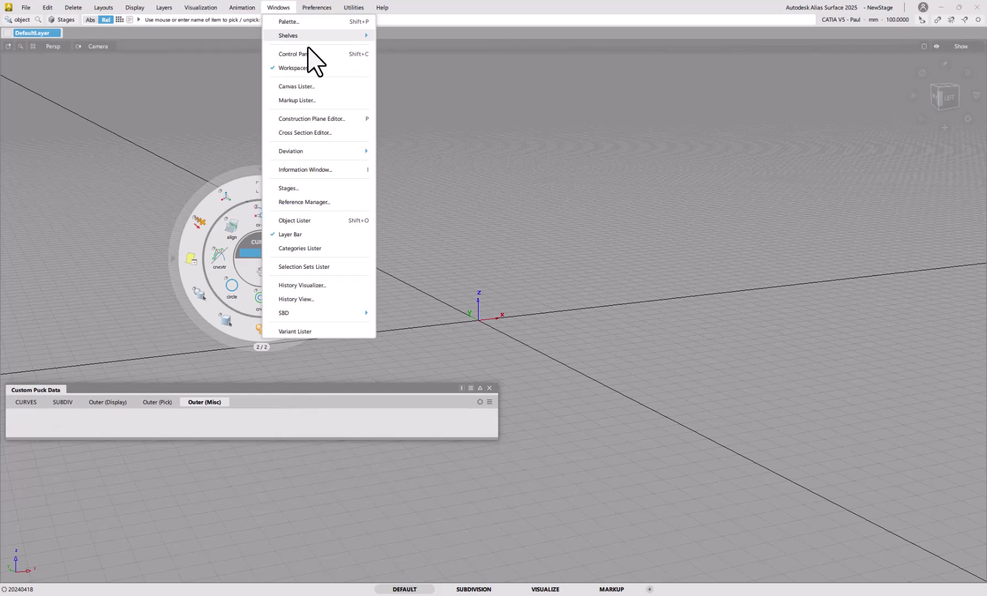
{"action": "mouse_move", "coordinate": [353, 37]}
{"action": "left_click", "coordinate": [421, 99]}
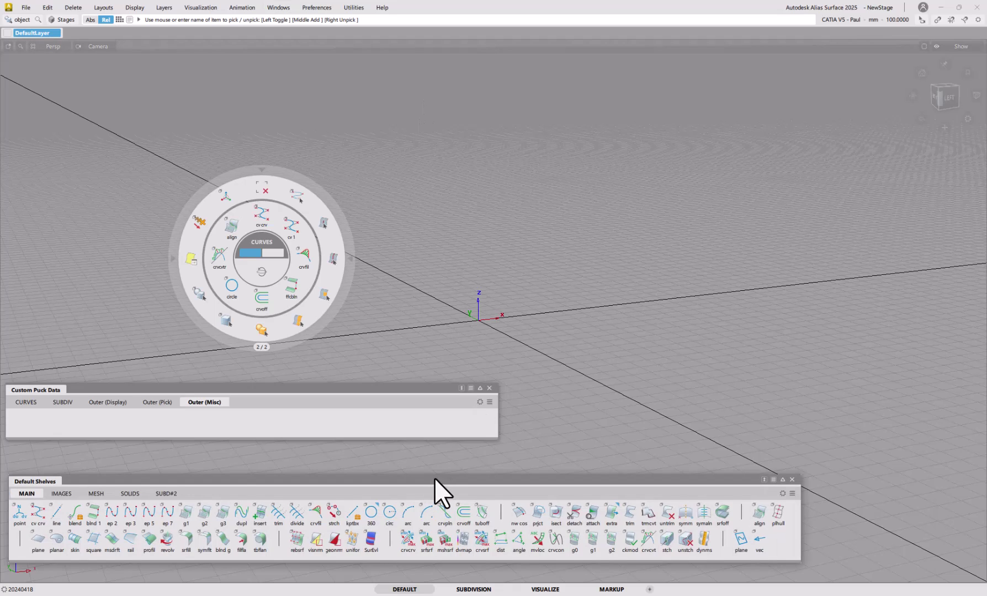
{"action": "left_click_drag", "start_coordinate": [434, 478], "coordinate": [434, 452]}
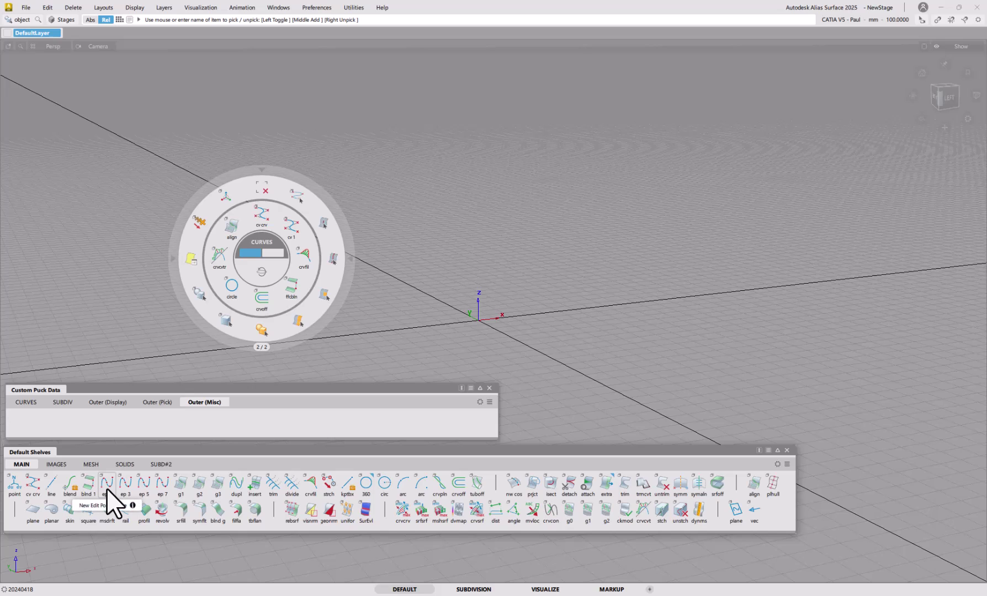
Step: Copy the ep 2, ep 3, crvfil (twice) and arc tools from the MAIN default shelf into Outer (Misc)
{"action": "left_click_drag", "start_coordinate": [102, 483], "coordinate": [22, 420]}
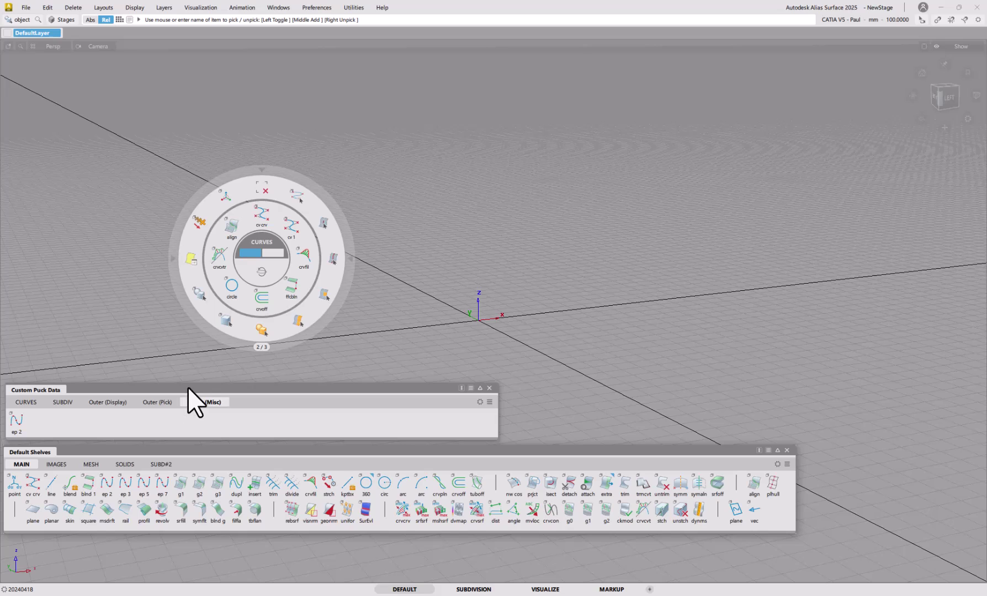
{"action": "left_click_drag", "start_coordinate": [130, 489], "coordinate": [255, 426]}
{"action": "left_click_drag", "start_coordinate": [250, 389], "coordinate": [490, 380]}
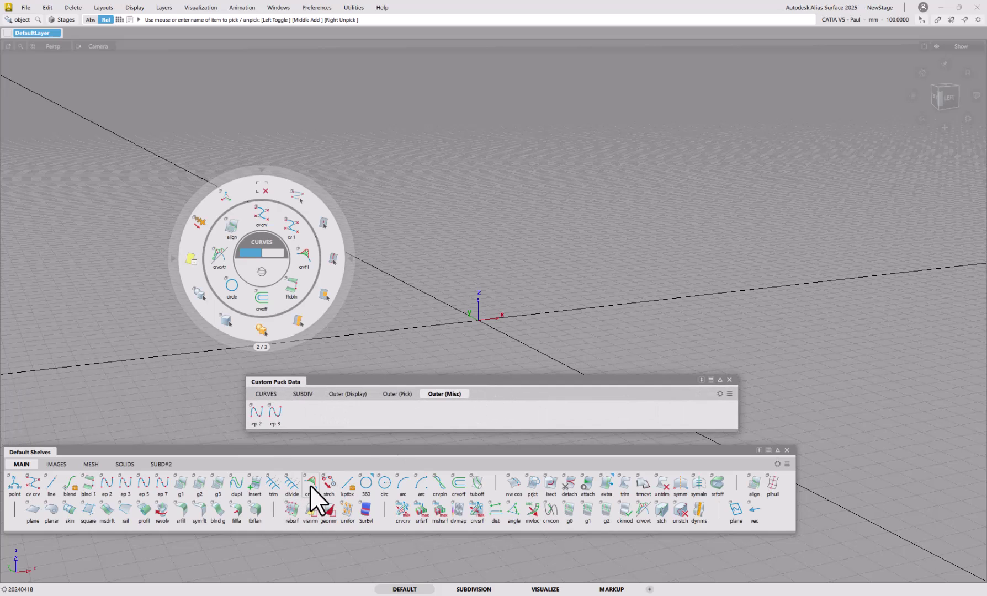
{"action": "left_click_drag", "start_coordinate": [311, 485], "coordinate": [425, 417]}
{"action": "left_click_drag", "start_coordinate": [389, 381], "coordinate": [197, 312]}
{"action": "left_click_drag", "start_coordinate": [311, 485], "coordinate": [124, 345]}
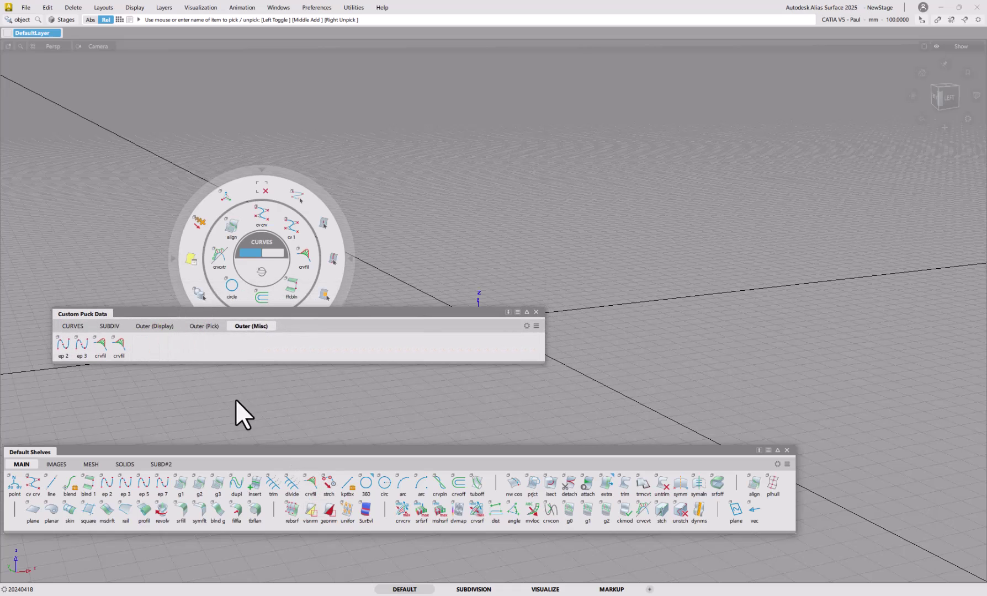
{"action": "left_click_drag", "start_coordinate": [416, 490], "coordinate": [190, 349]}
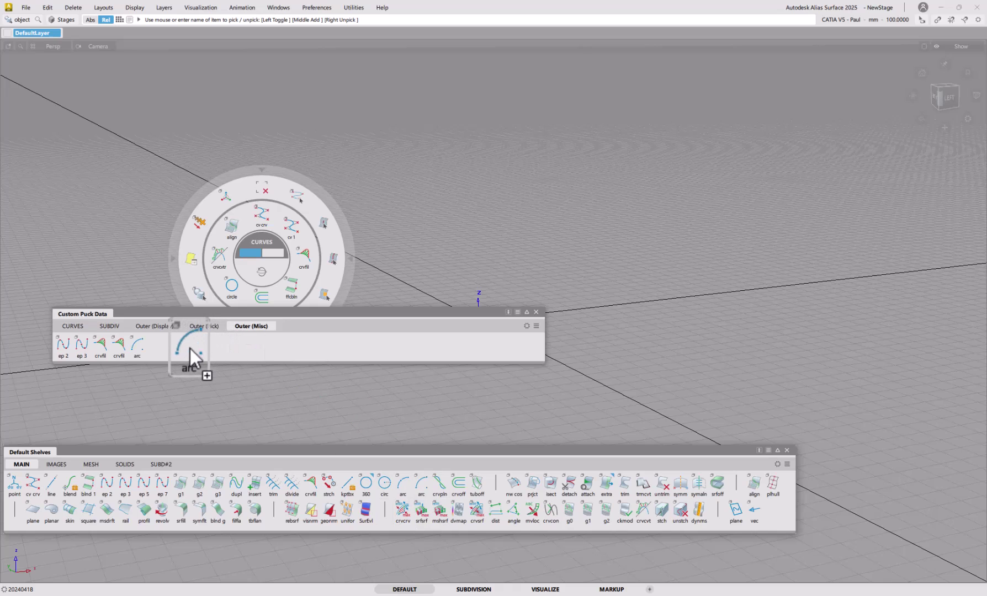
Step: Move the editor clear of the puck and page through its outer ring, from page 3 back to page 1
{"action": "left_click_drag", "start_coordinate": [332, 318], "coordinate": [308, 389]}
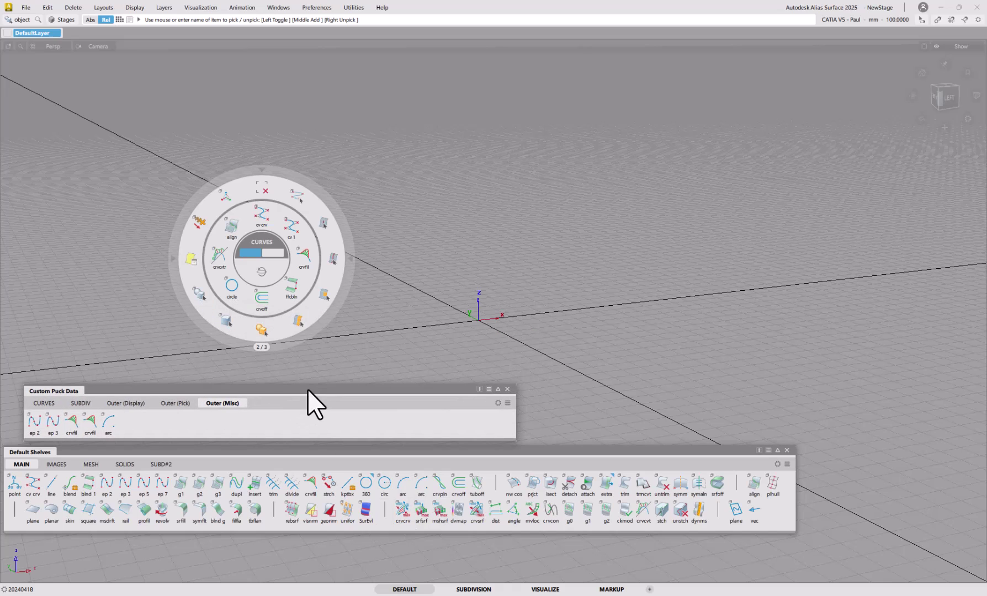
{"action": "left_click", "coordinate": [263, 347]}
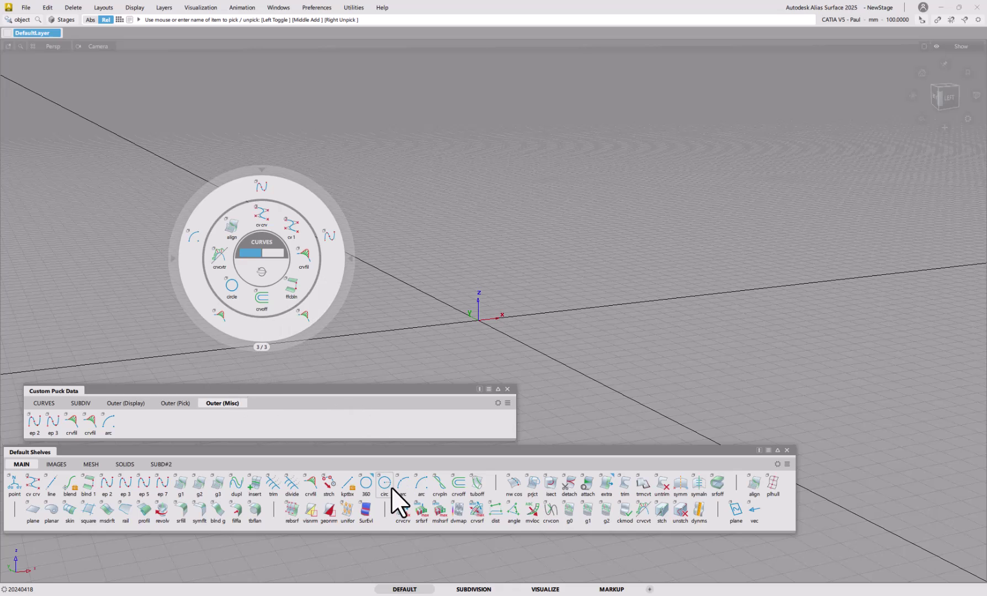
{"action": "left_click", "coordinate": [260, 348]}
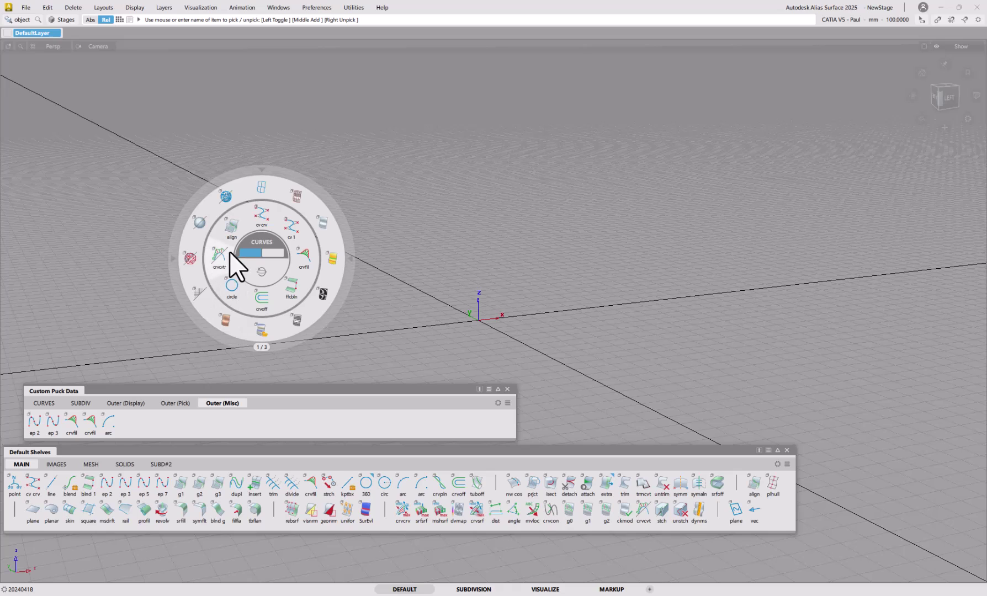
Step: Rename the editor's SUBDIV tab to SUB-D and display that tool set in the puck
{"action": "left_click", "coordinate": [71, 402]}
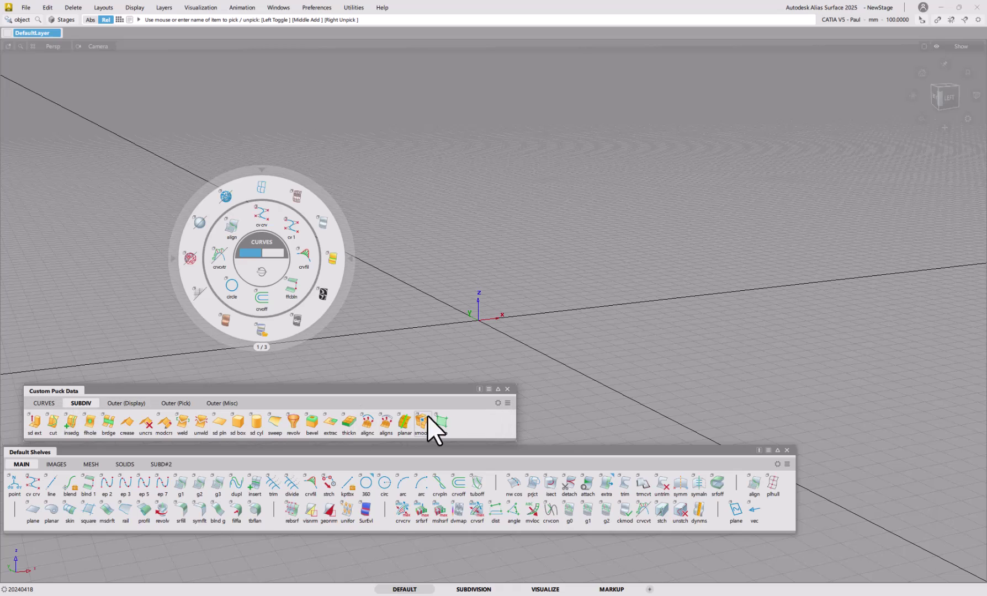
{"action": "left_click", "coordinate": [507, 403]}
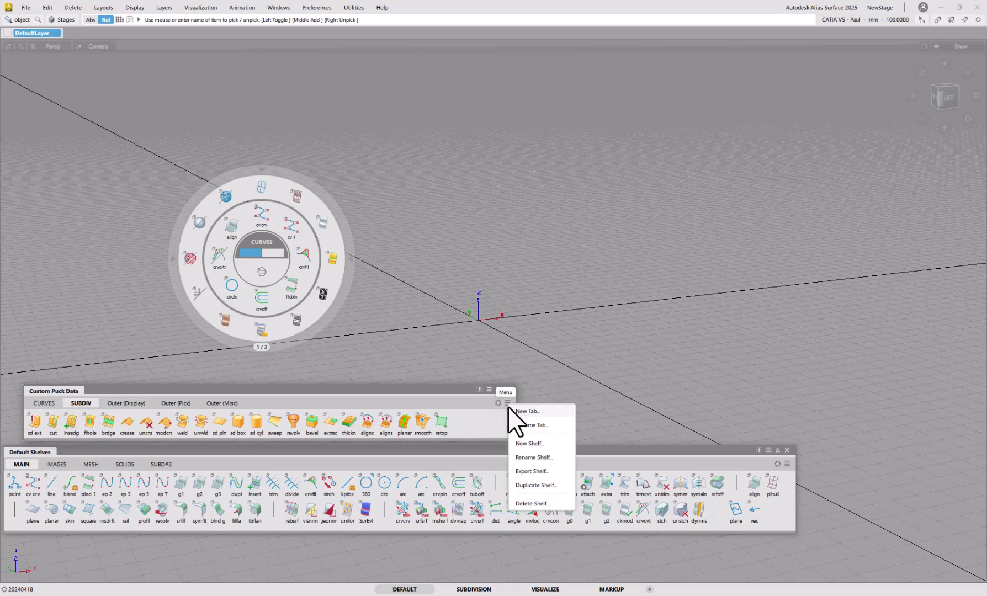
{"action": "left_click", "coordinate": [524, 426]}
{"action": "left_click", "coordinate": [495, 291]}
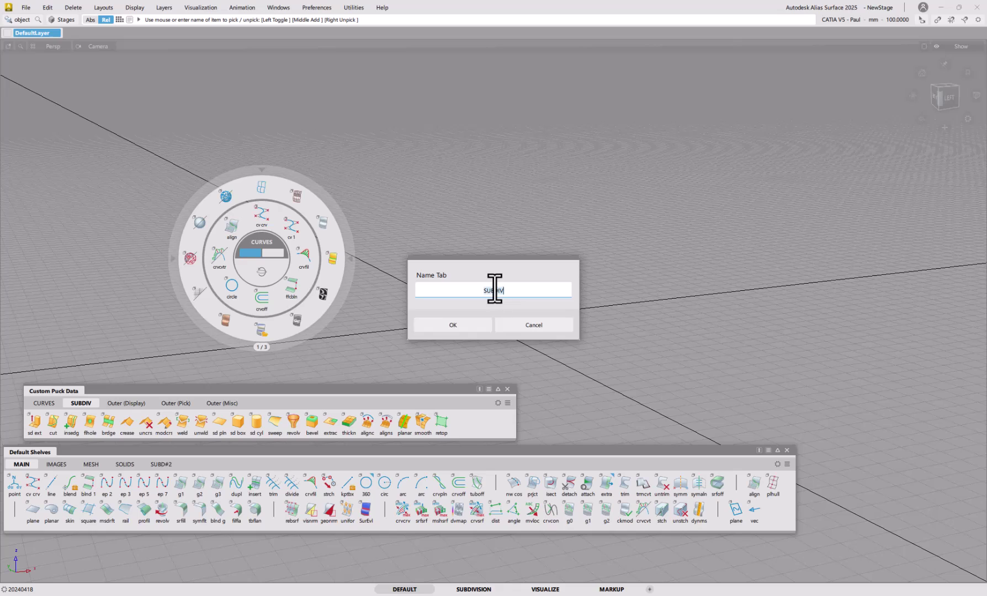
{"action": "key", "text": "BackSpace"}
{"action": "left_click", "coordinate": [454, 326]}
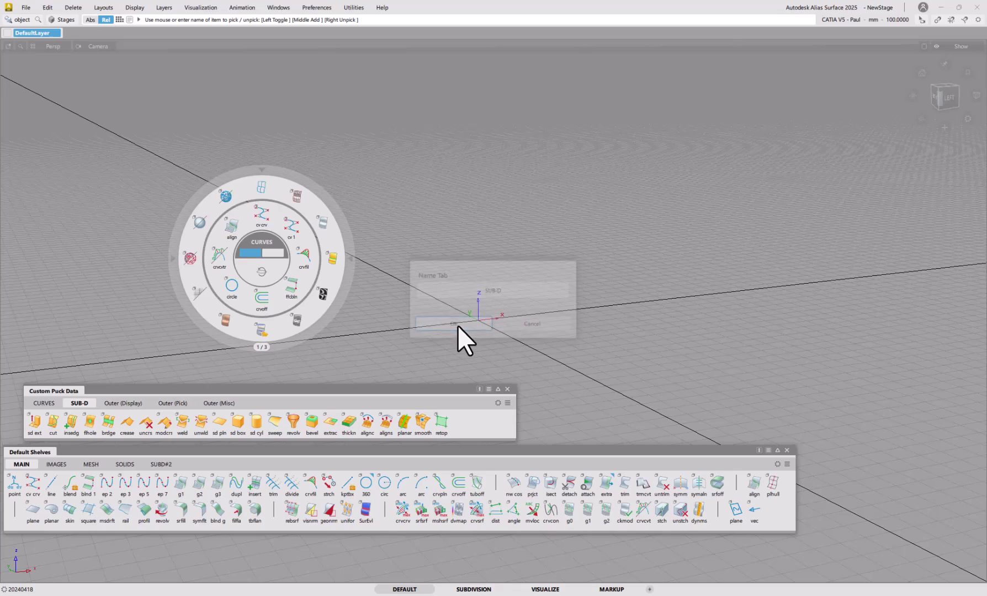
{"action": "left_click", "coordinate": [275, 255]}
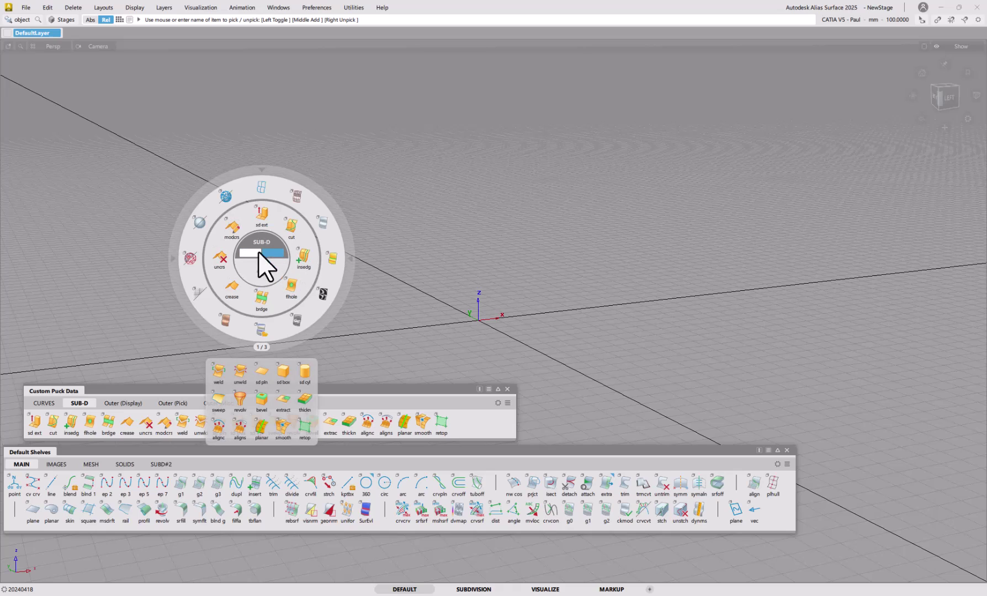
Step: Collapse and restore the editor to check the puck's extra SUB-D tools, and remove the sd box tool from that shelf
{"action": "double_click", "coordinate": [384, 389]}
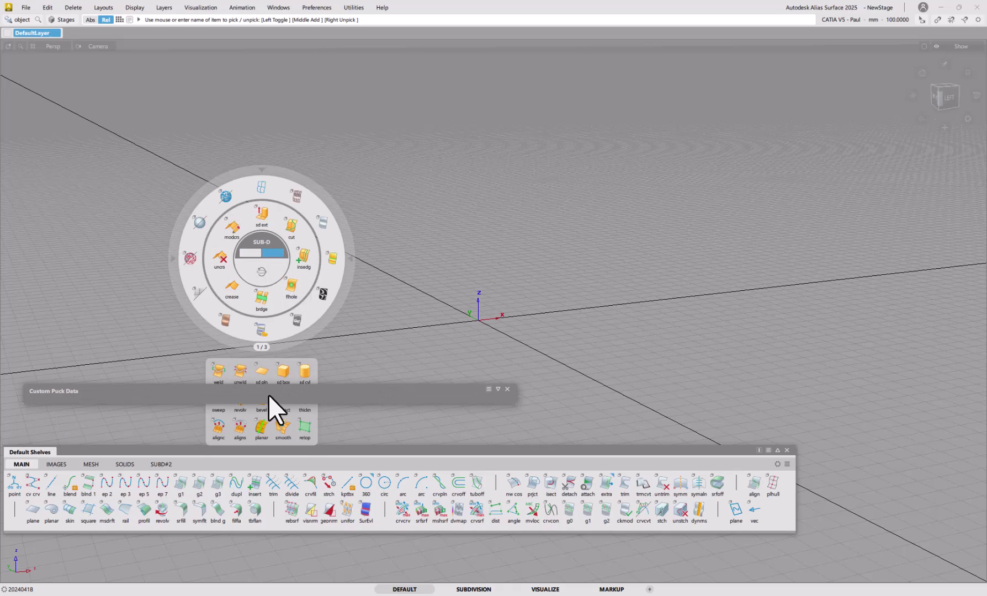
{"action": "double_click", "coordinate": [333, 388]}
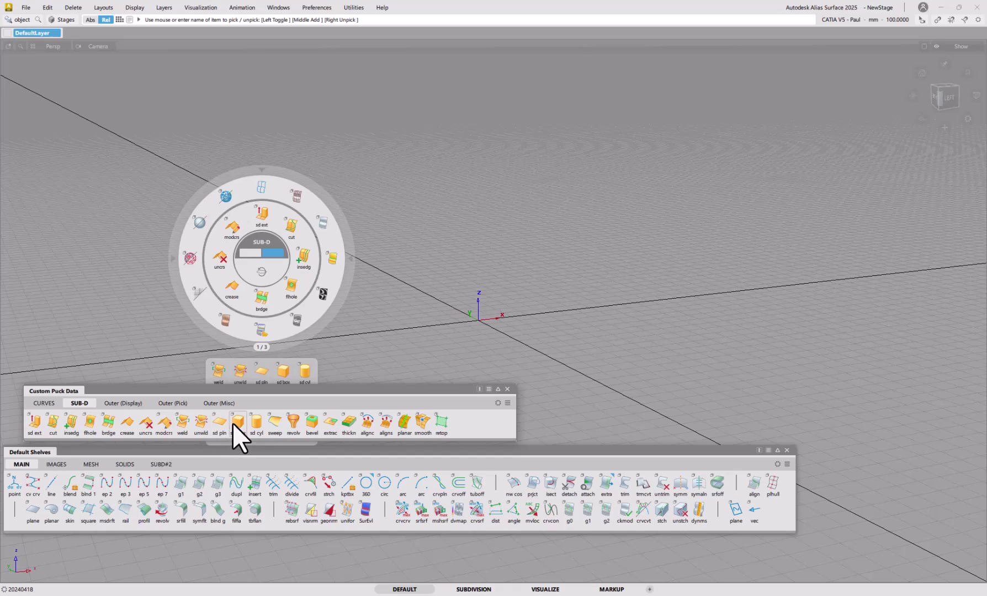
{"action": "mouse_move", "coordinate": [237, 422]}
{"action": "left_mouse_down"}
{"action": "mouse_move", "coordinate": [268, 356]}
{"action": "mouse_move", "coordinate": [240, 359]}
{"action": "mouse_move", "coordinate": [236, 417]}
{"action": "left_mouse_up"}
Step: Change the short name of the CURVES shelf's cv 1 tool to cv 5
{"action": "left_click", "coordinate": [42, 404]}
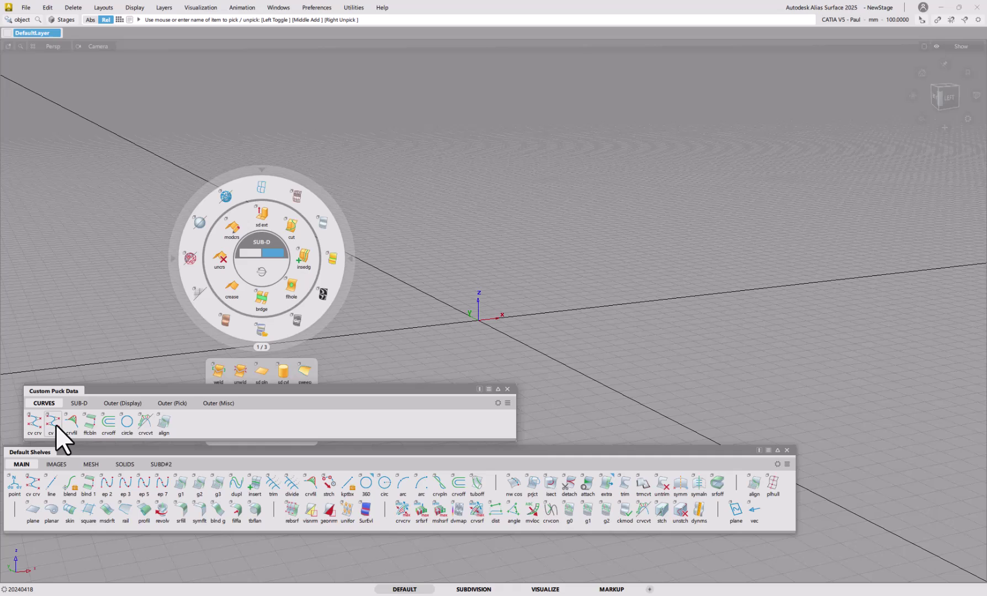
{"action": "left_click_drag", "start_coordinate": [56, 425], "coordinate": [67, 374]}
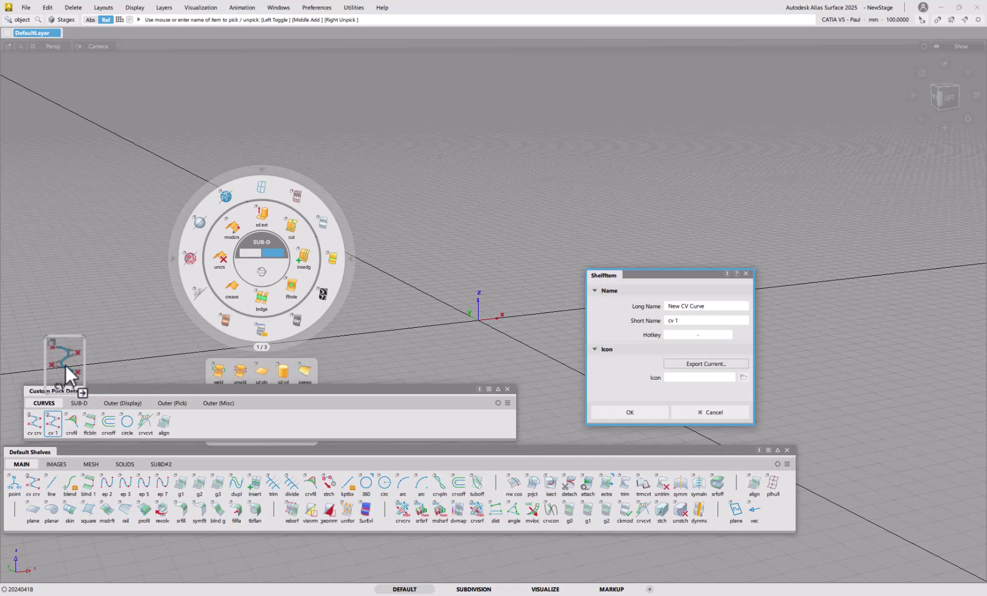
{"action": "left_click", "coordinate": [691, 321]}
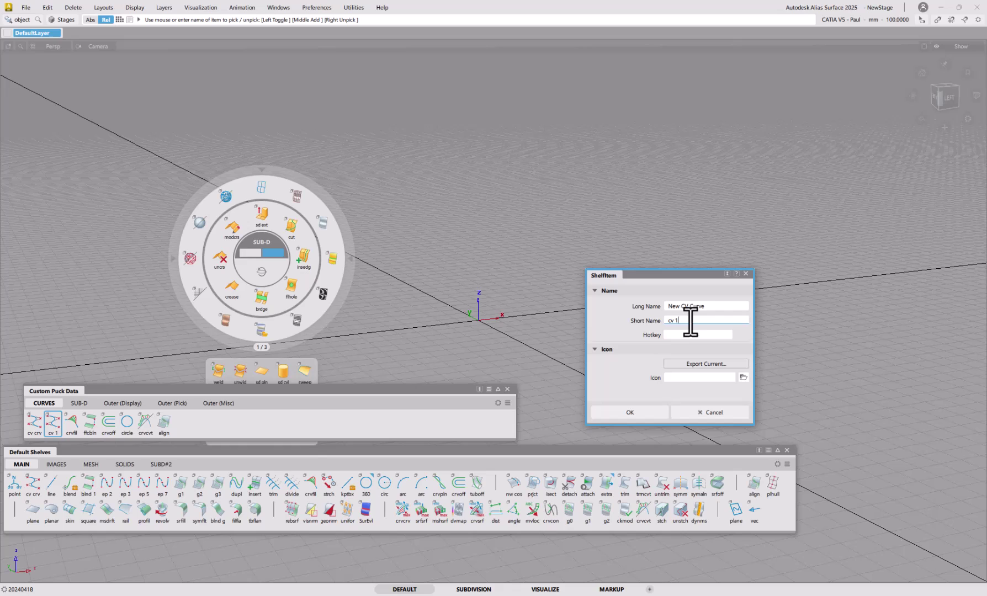
{"action": "key", "text": "BackSpace"}
{"action": "type", "text": "5"}
{"action": "left_click", "coordinate": [635, 413]}
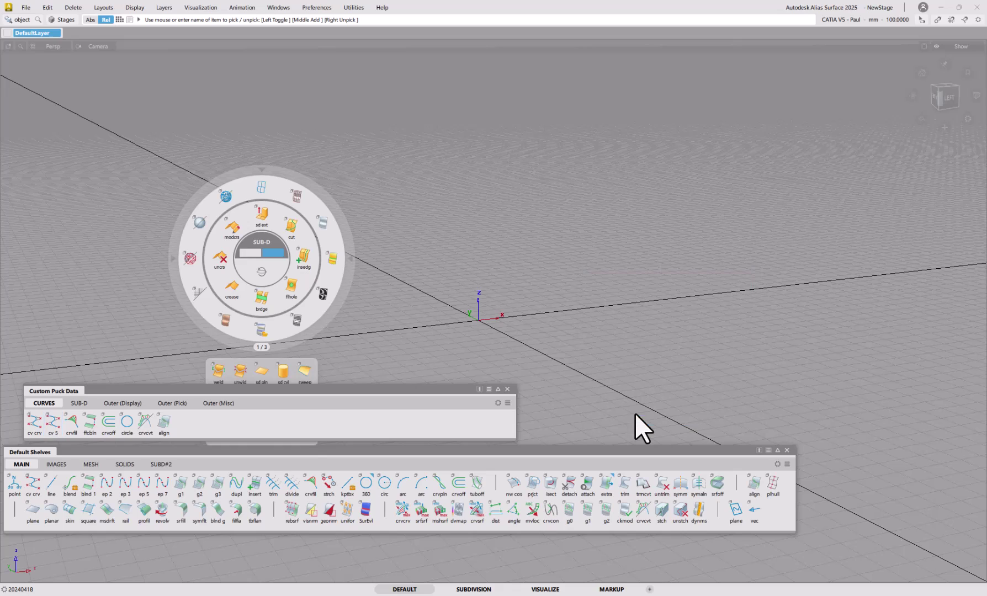
Step: Set the curve degree of the renamed cv 5 tool to 5, apply it and reopen its options to check
{"action": "double_click", "coordinate": [55, 425]}
{"action": "left_click_drag", "start_coordinate": [506, 259], "coordinate": [546, 132]}
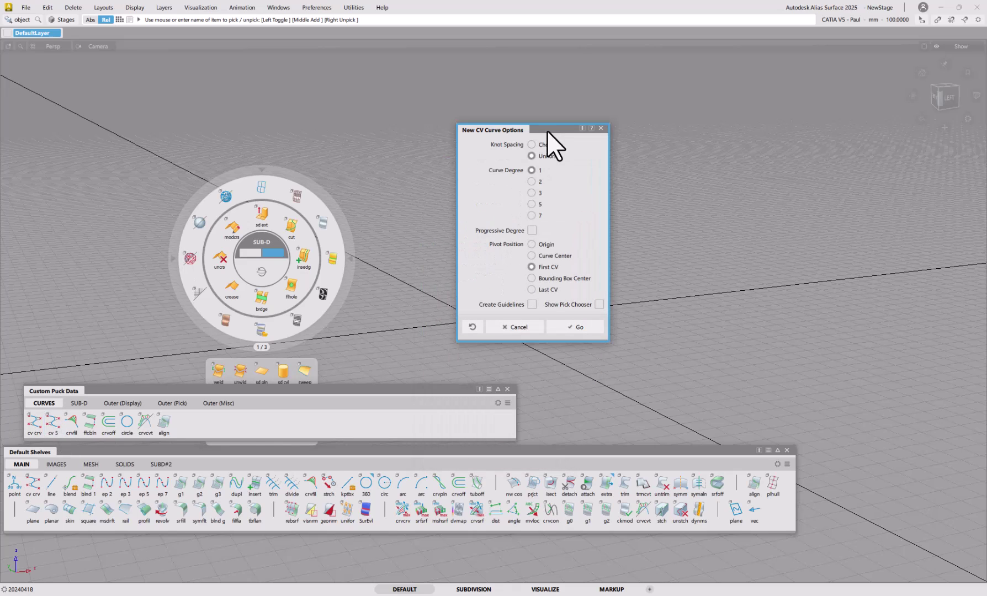
{"action": "left_click", "coordinate": [533, 204]}
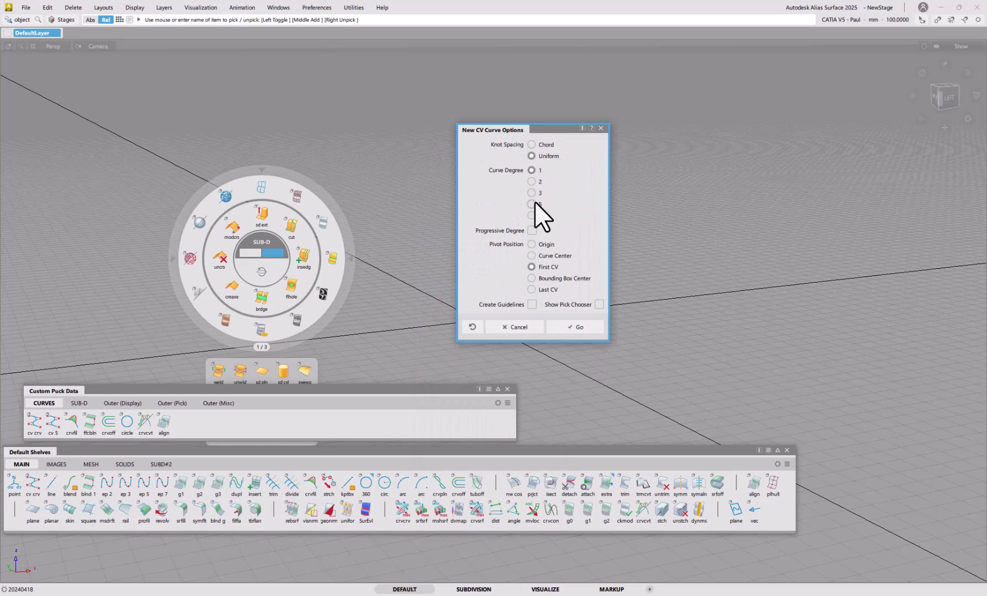
{"action": "left_click", "coordinate": [580, 327]}
{"action": "double_click", "coordinate": [52, 431]}
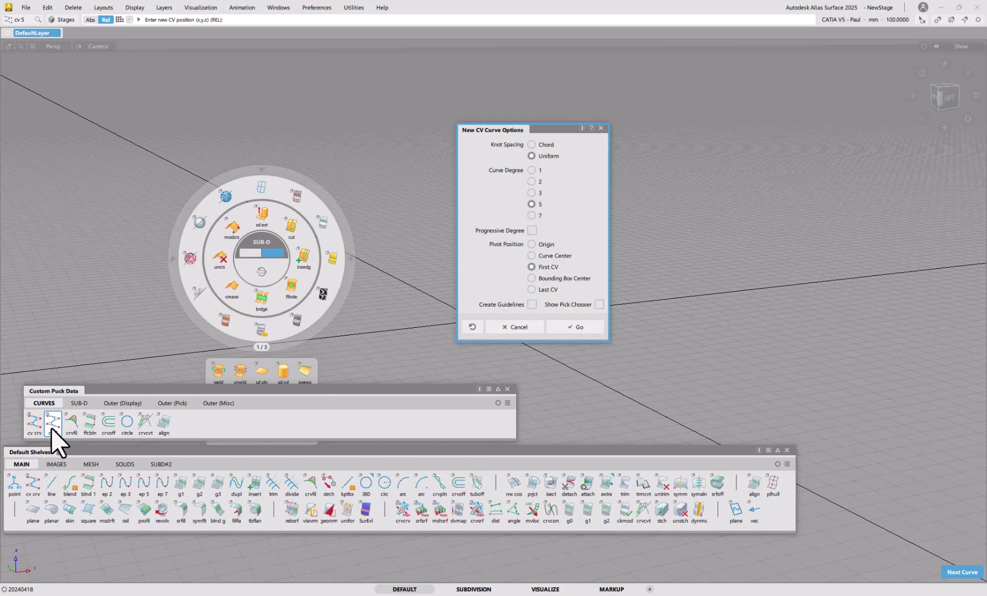
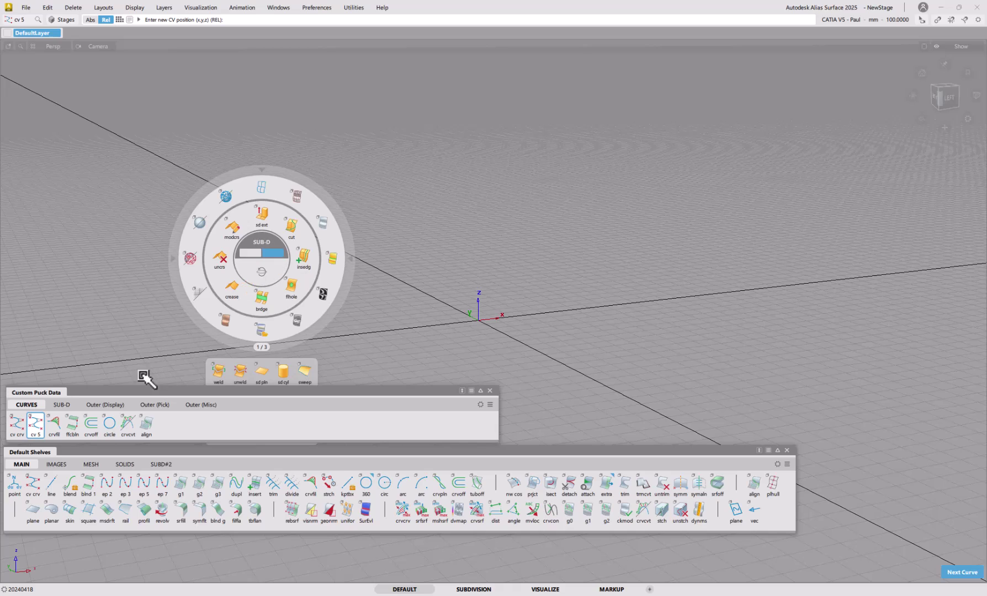
Step: Add a tab named TAB2 to the custom puck editor and place it directly after the SUB-D tab
{"action": "left_click", "coordinate": [489, 404]}
{"action": "left_click", "coordinate": [499, 412]}
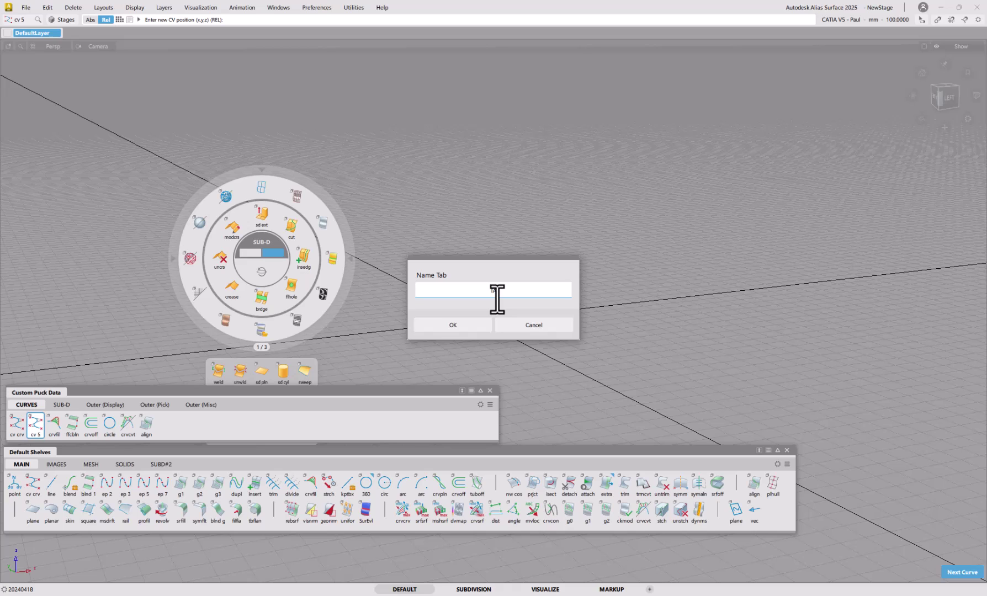
{"action": "key", "text": "Return"}
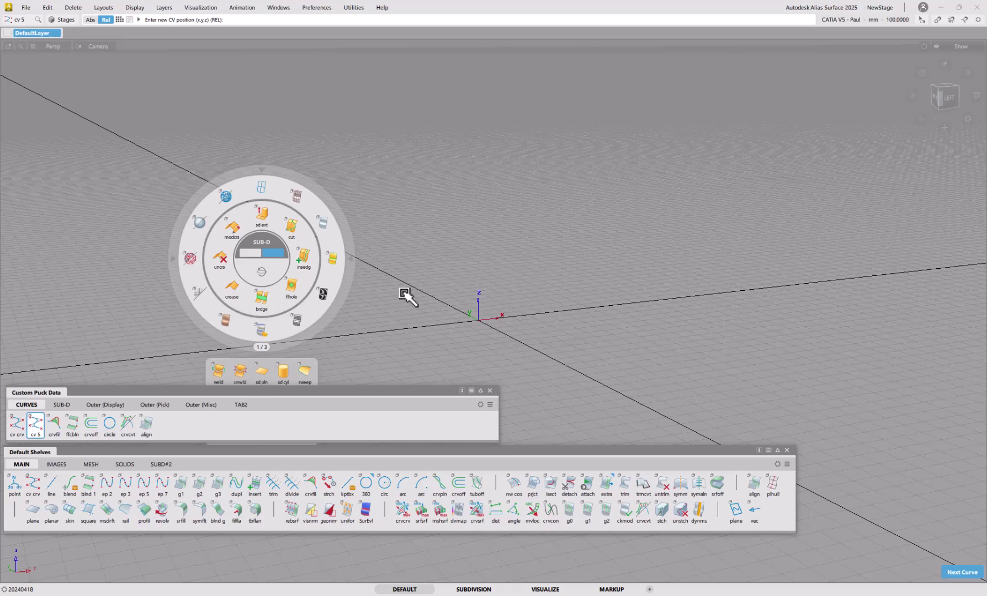
{"action": "left_click_drag", "start_coordinate": [241, 406], "coordinate": [94, 407]}
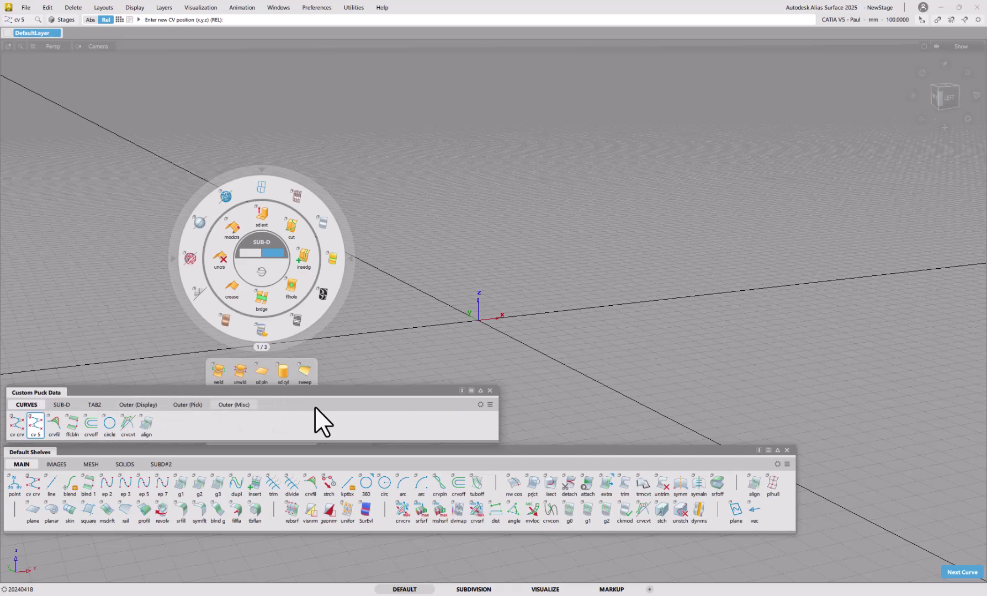
Step: Add a tab named TAB3 to the custom puck editor and place it directly after TAB2
{"action": "left_click", "coordinate": [490, 405]}
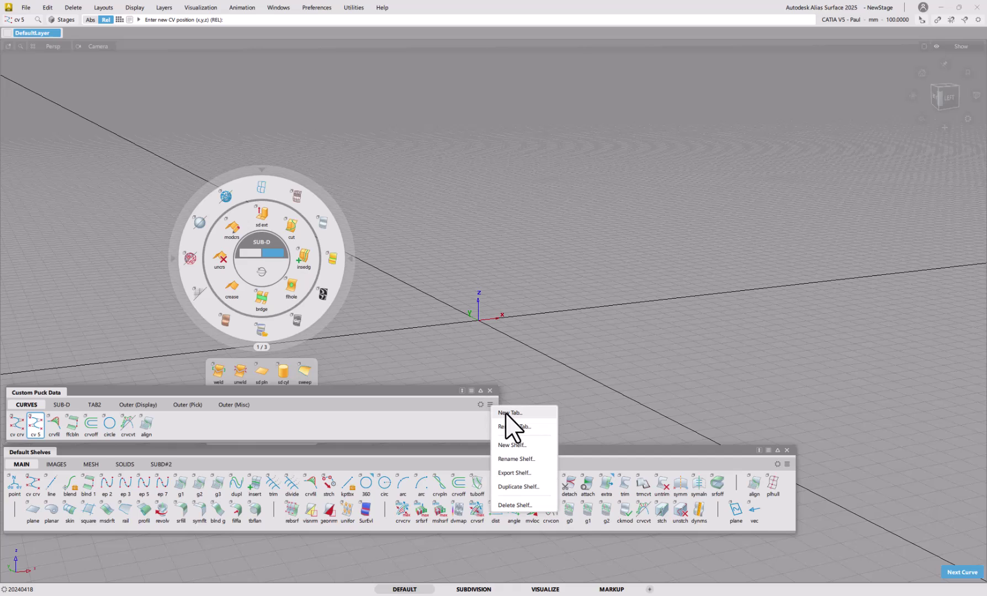
{"action": "left_click", "coordinate": [505, 413]}
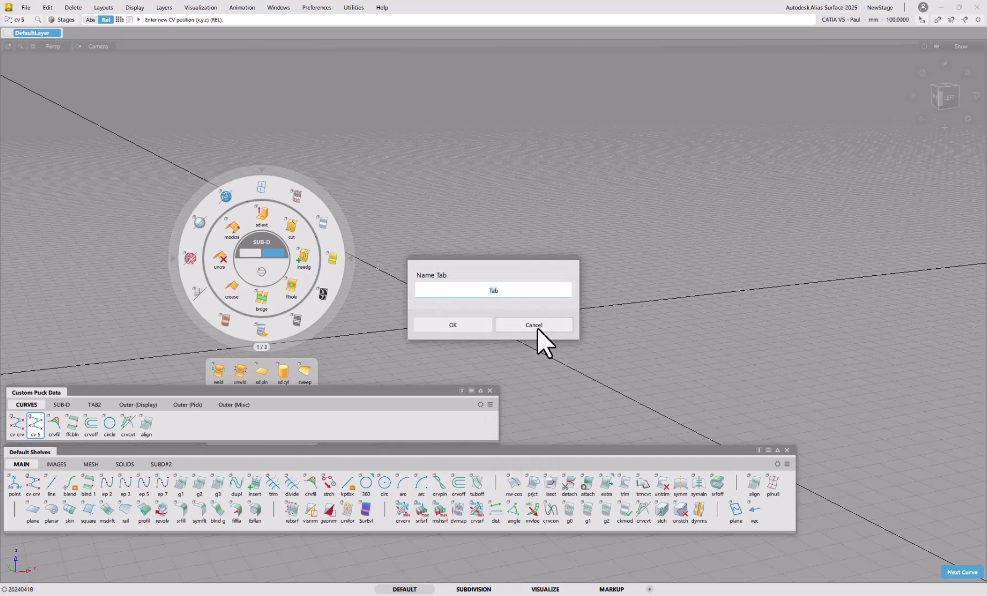
{"action": "type", "text": "TAB3"}
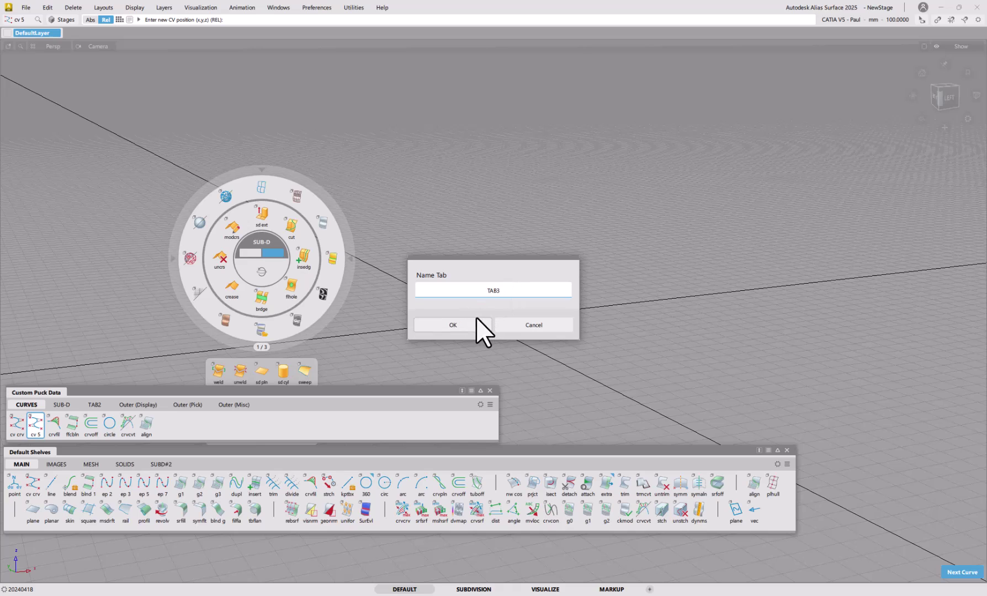
{"action": "left_click", "coordinate": [467, 325]}
{"action": "left_click_drag", "start_coordinate": [273, 407], "coordinate": [125, 408]}
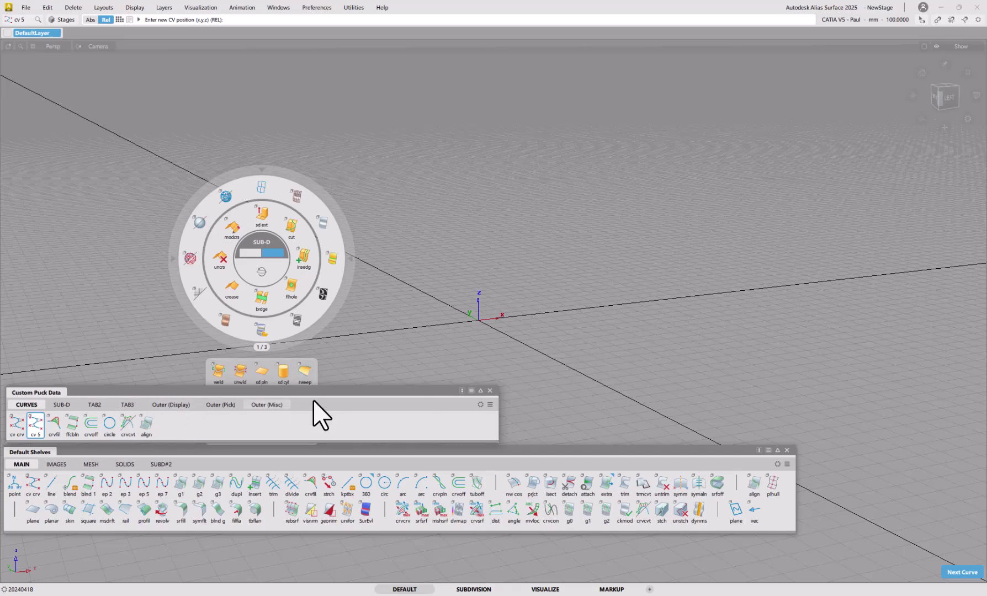
Step: Add a tab named TAB4 to the custom puck editor and place it between TAB3 and Outer (Display)
{"action": "left_click", "coordinate": [491, 405]}
{"action": "left_click", "coordinate": [503, 414]}
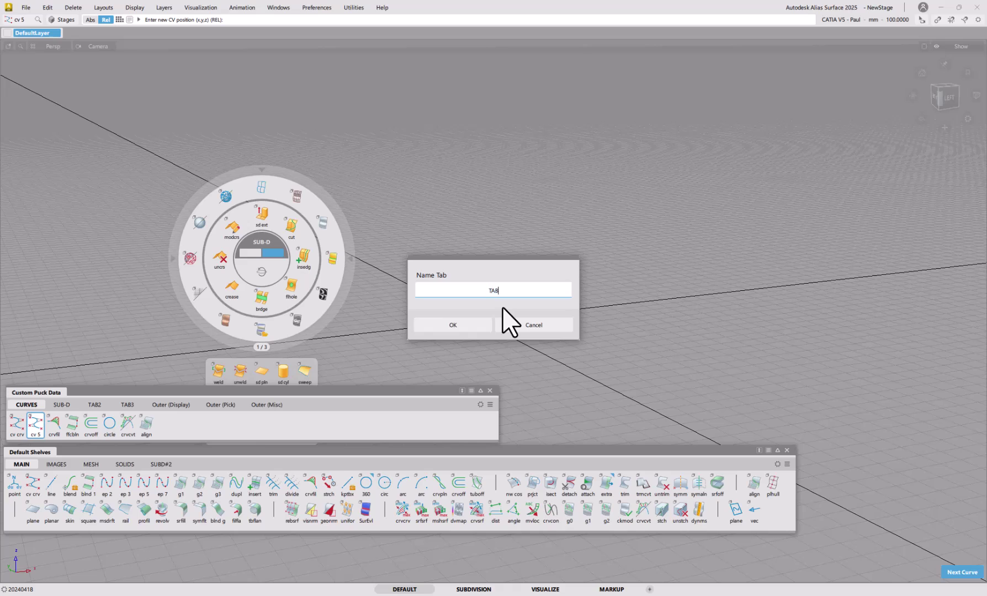
{"action": "type", "text": "4"}
{"action": "key", "text": "Return"}
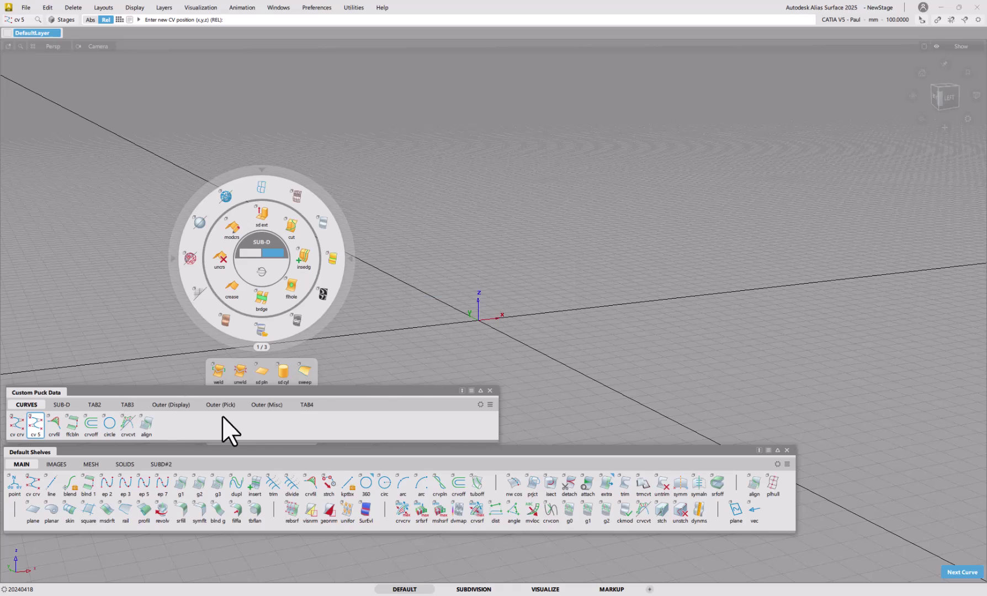
{"action": "left_click_drag", "start_coordinate": [314, 407], "coordinate": [179, 406]}
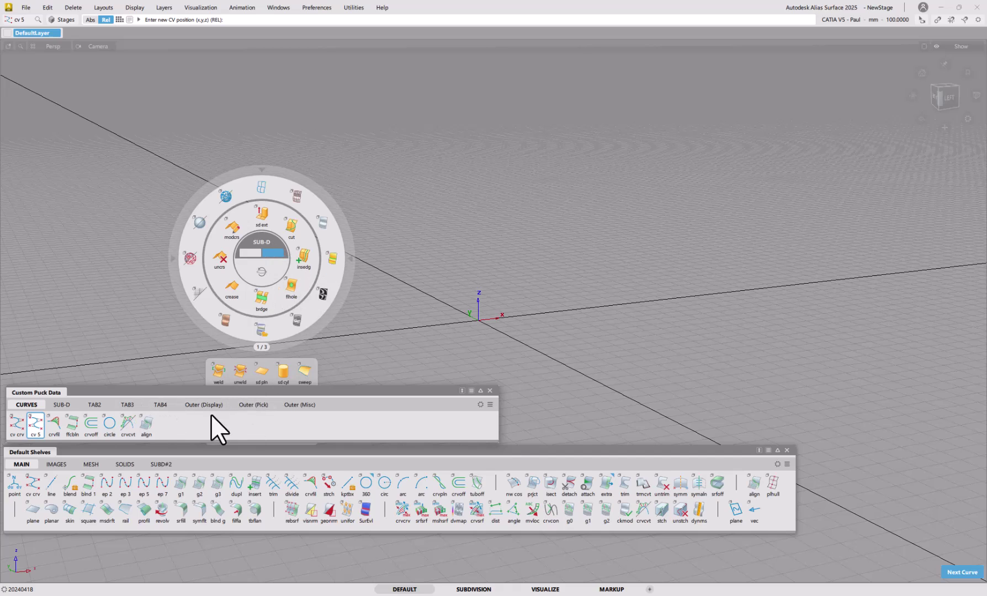
Step: Fill the new tabs from the MAIN shelf: divide into TAB2, kptbx into TAB3 and crvoff into TAB4
{"action": "left_click", "coordinate": [94, 405]}
{"action": "left_click_drag", "start_coordinate": [295, 486], "coordinate": [136, 437]}
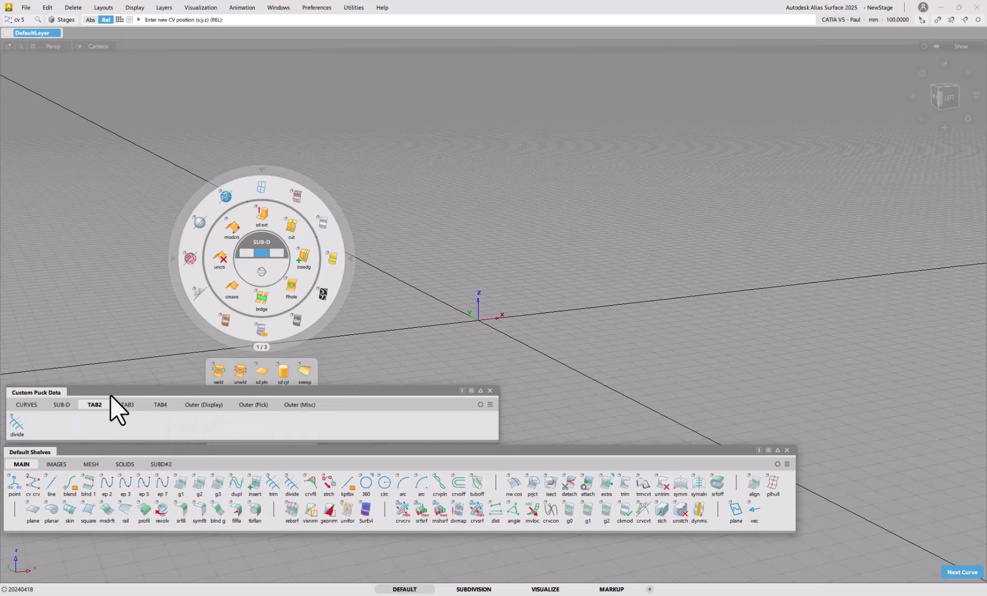
{"action": "left_click", "coordinate": [132, 406]}
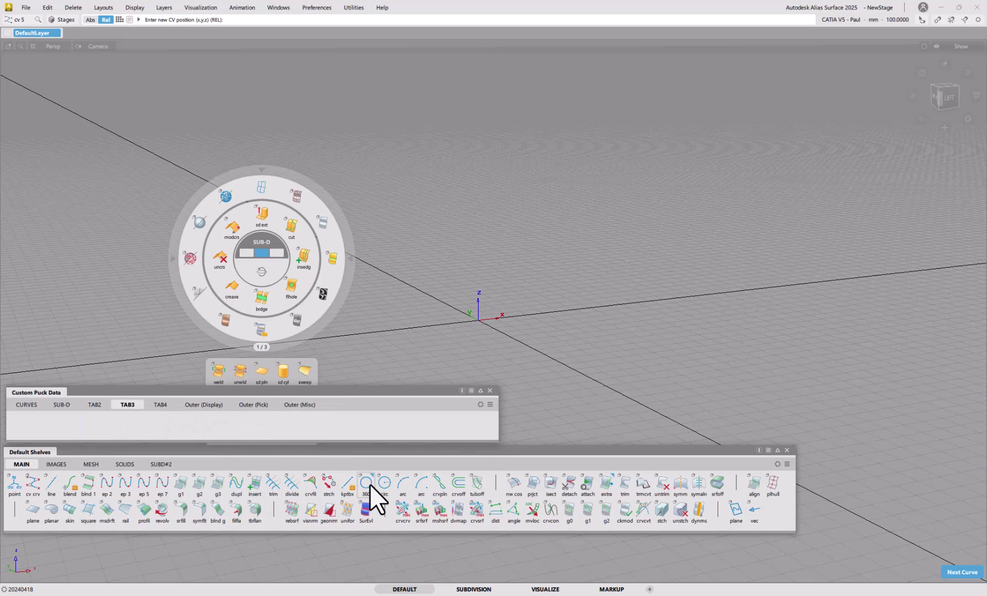
{"action": "left_click_drag", "start_coordinate": [350, 486], "coordinate": [142, 421]}
{"action": "left_click", "coordinate": [160, 405]}
{"action": "left_click_drag", "start_coordinate": [462, 486], "coordinate": [199, 424]}
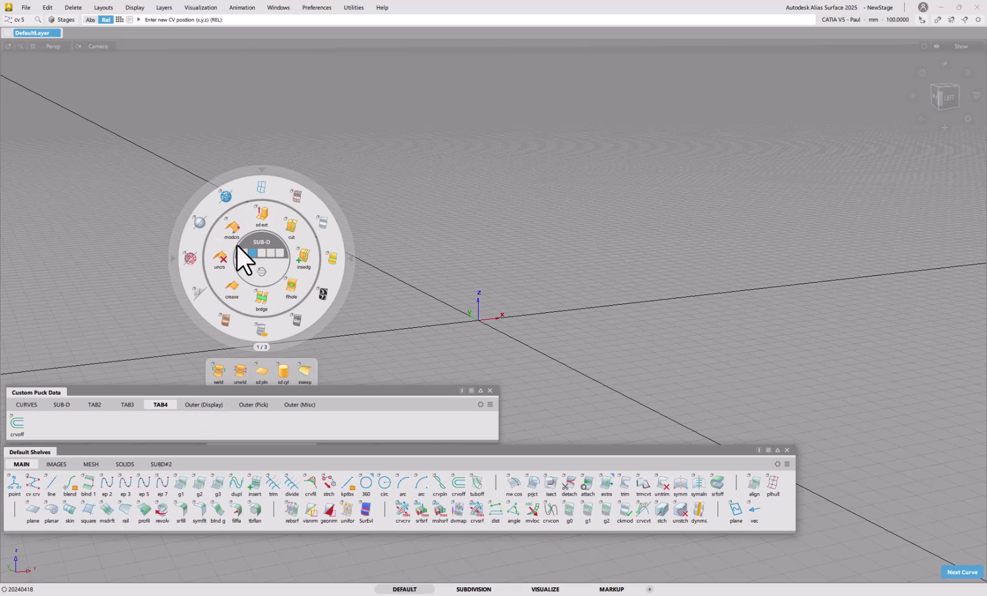
Step: Check the TAB4, TAB3, TAB2 and SUB-D tool sets in the puck, and collapse and restore the editor to view the extra SUB-D tools
{"action": "left_click", "coordinate": [283, 254]}
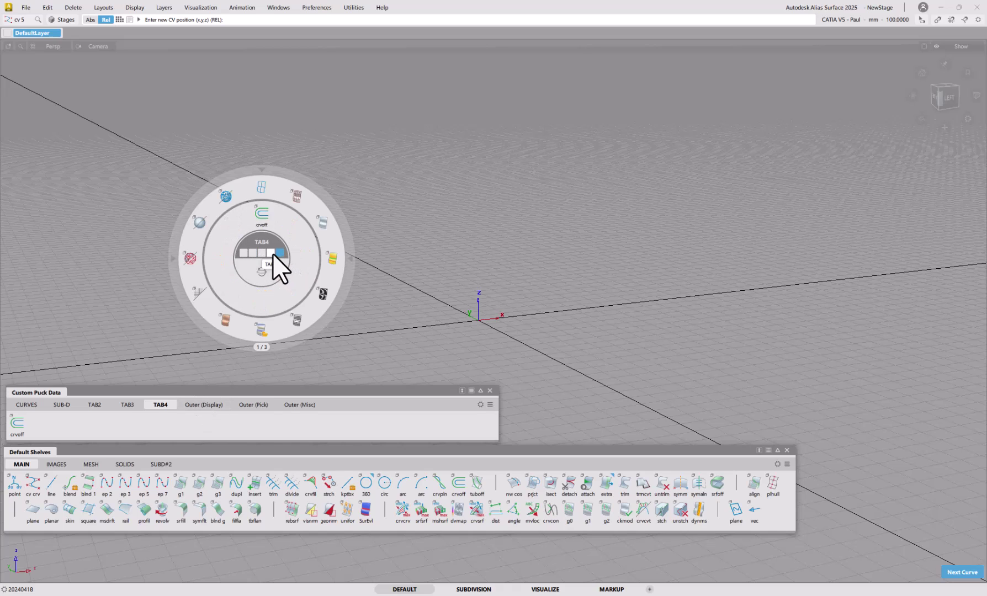
{"action": "left_click", "coordinate": [270, 255]}
{"action": "left_click", "coordinate": [262, 255]}
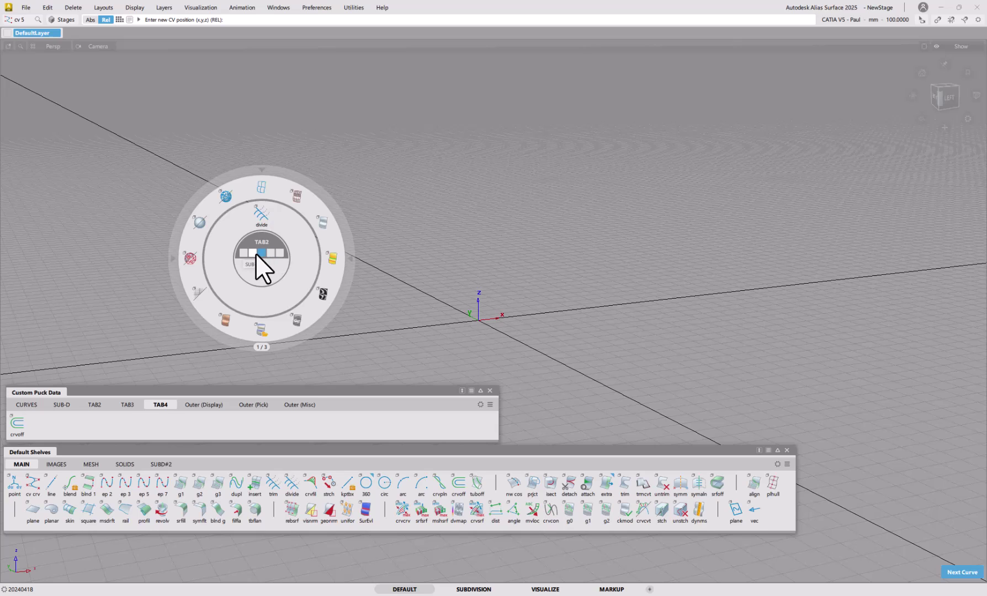
{"action": "left_click", "coordinate": [252, 254]}
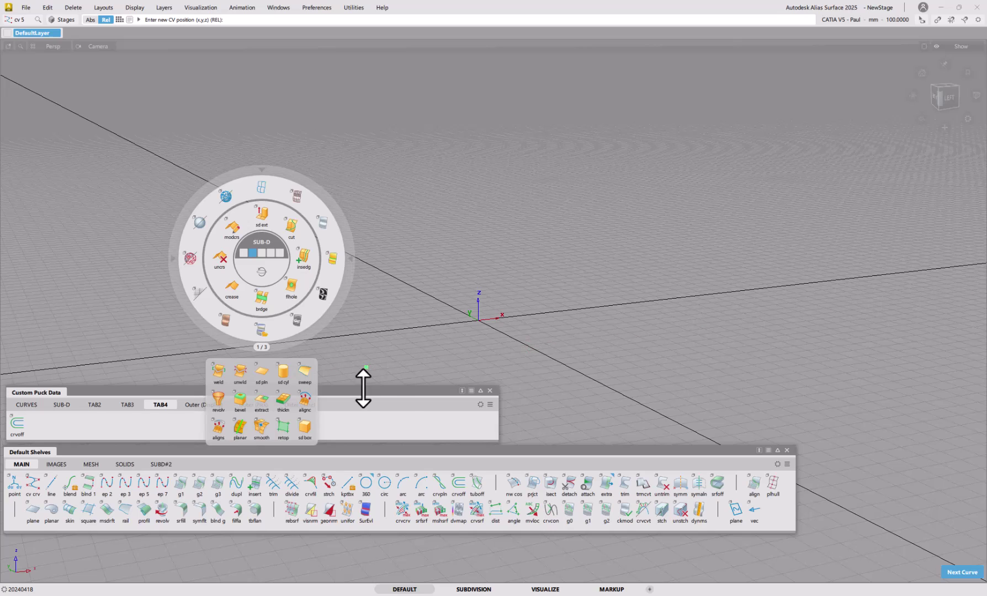
{"action": "double_click", "coordinate": [394, 389]}
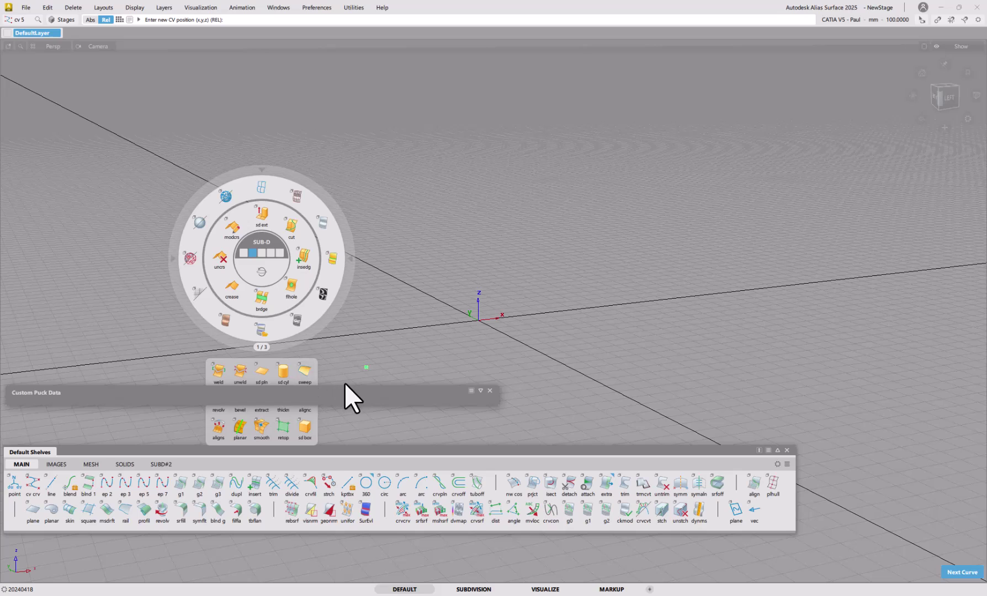
{"action": "double_click", "coordinate": [348, 389]}
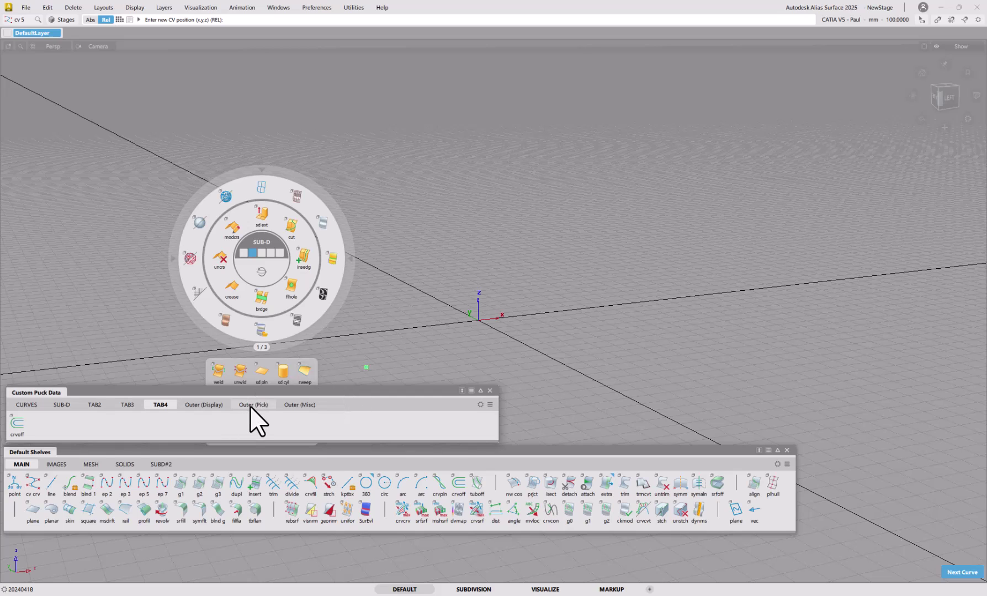
Step: Delete the Outer (Pick), Outer (Misc) and Outer (Display) tabs from the custom puck editor
{"action": "left_click", "coordinate": [252, 406]}
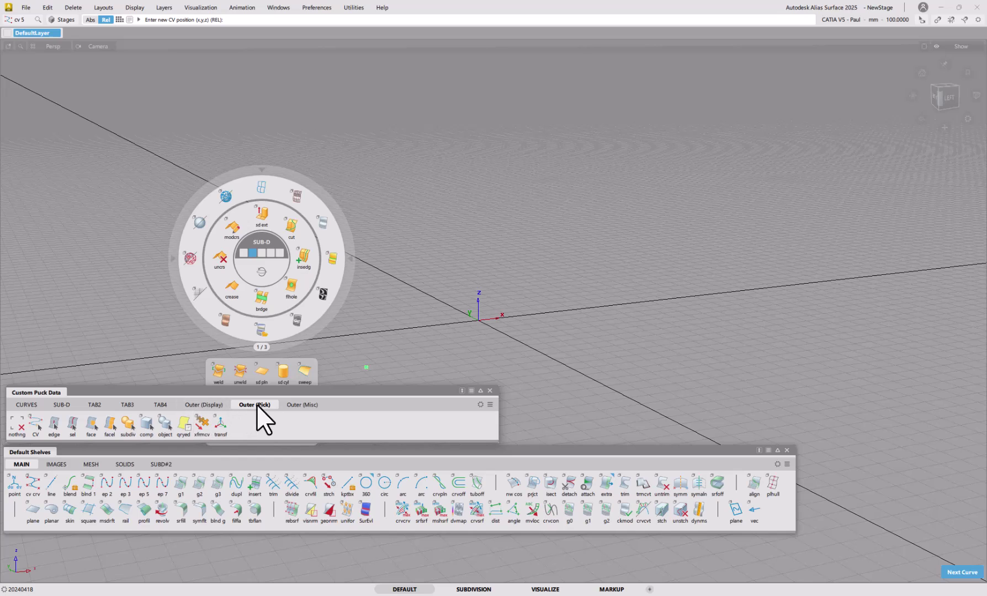
{"action": "left_click_drag", "start_coordinate": [258, 405], "coordinate": [288, 360]}
{"action": "left_click", "coordinate": [429, 346]}
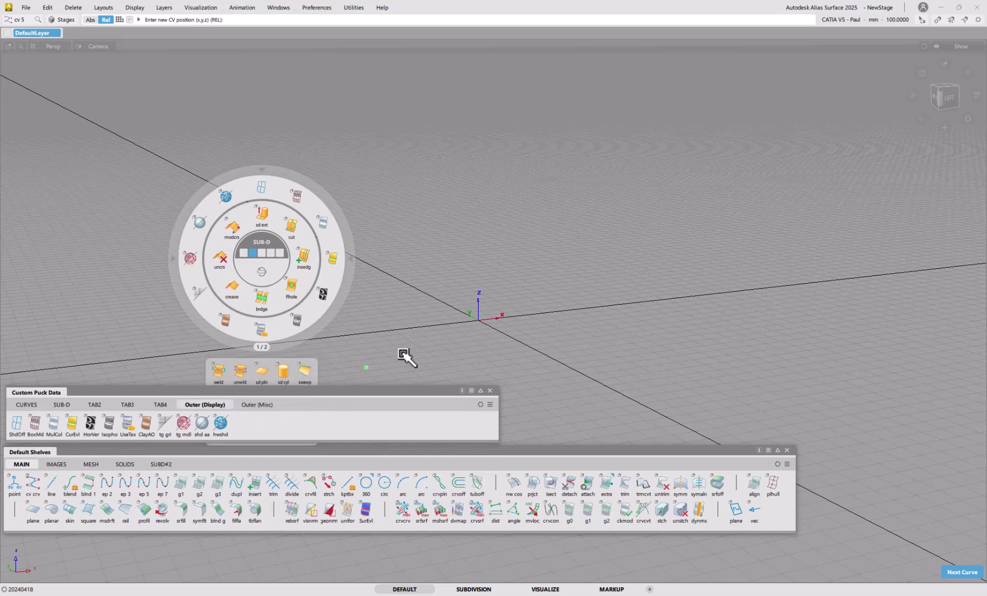
{"action": "left_click_drag", "start_coordinate": [269, 408], "coordinate": [294, 362]}
{"action": "left_click", "coordinate": [435, 344]}
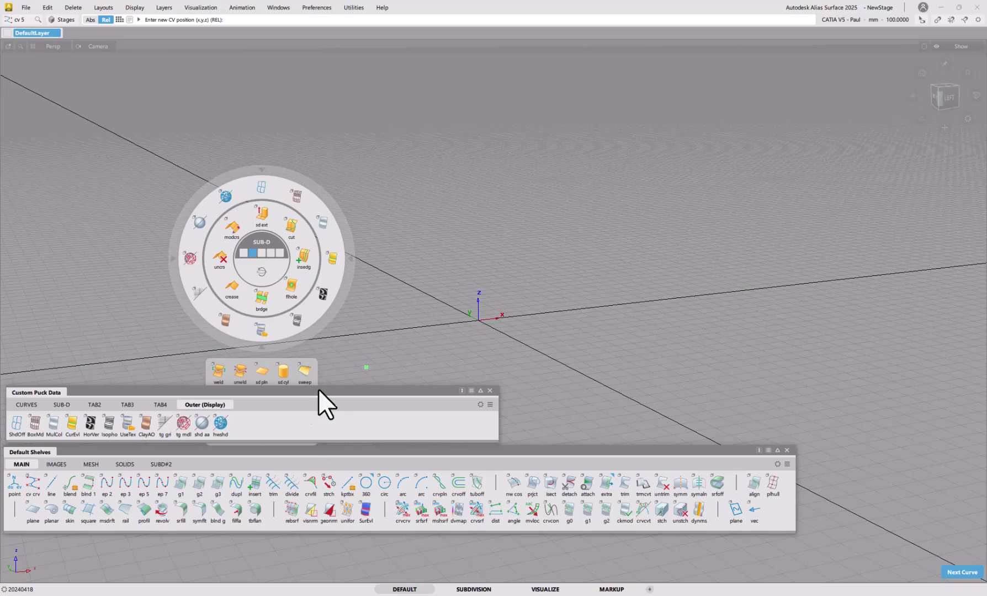
{"action": "left_click_drag", "start_coordinate": [204, 405], "coordinate": [246, 359]}
{"action": "left_click", "coordinate": [428, 344]}
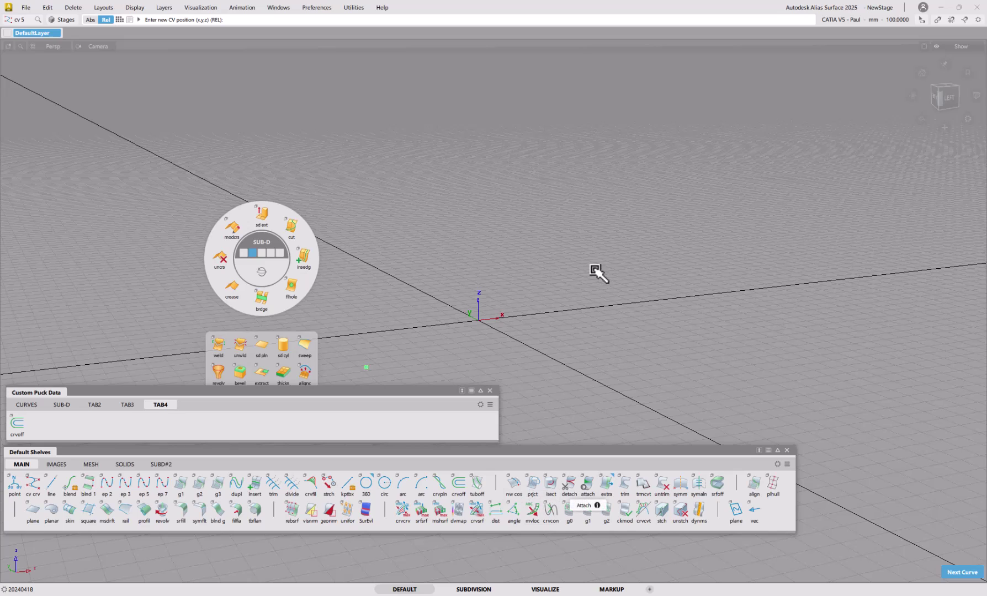
Step: Save the current user preferences as a new profile named TEMP
{"action": "left_click", "coordinate": [327, 11]}
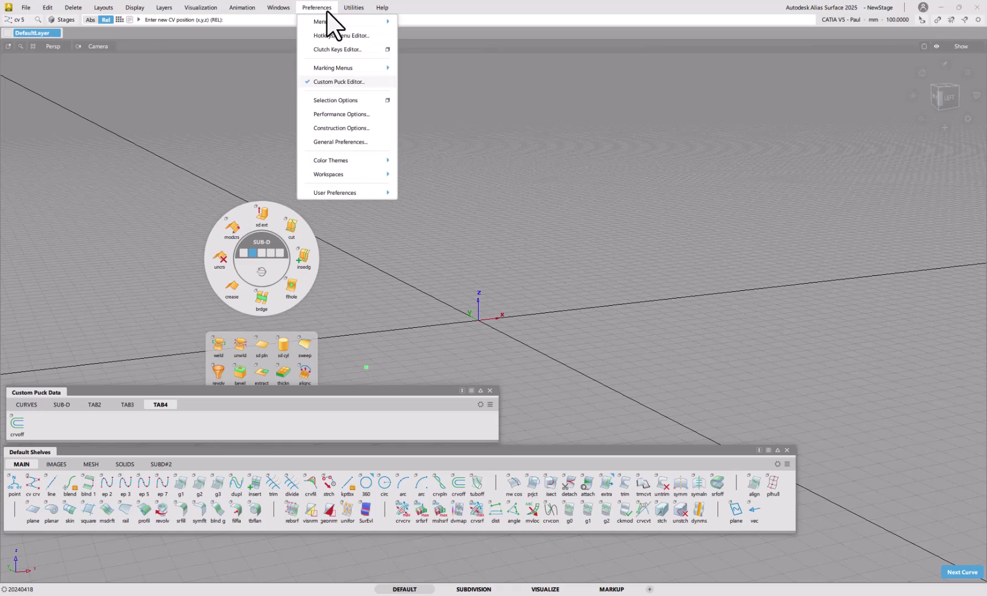
{"action": "mouse_move", "coordinate": [380, 193]}
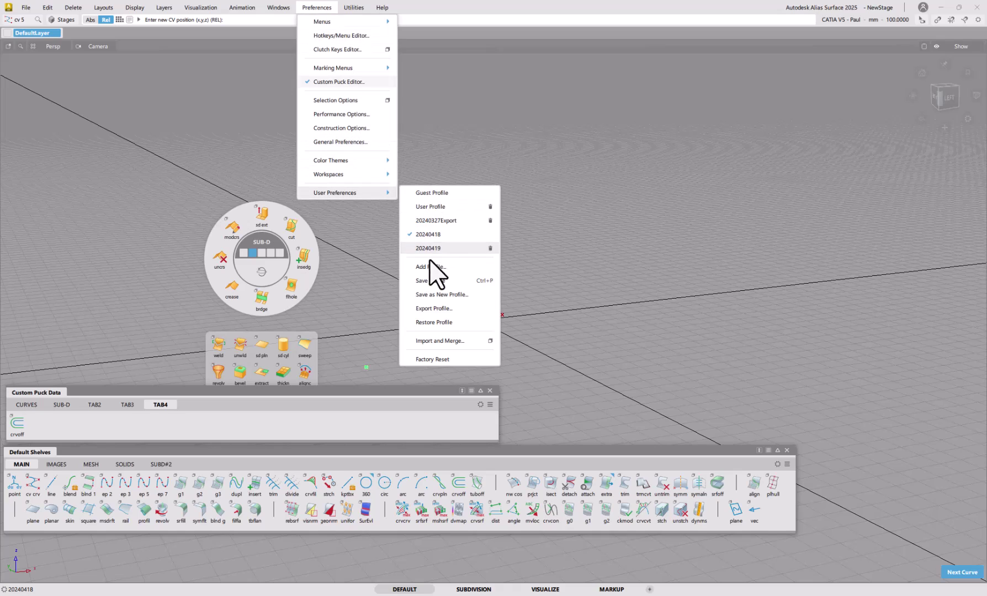
{"action": "left_click", "coordinate": [436, 294]}
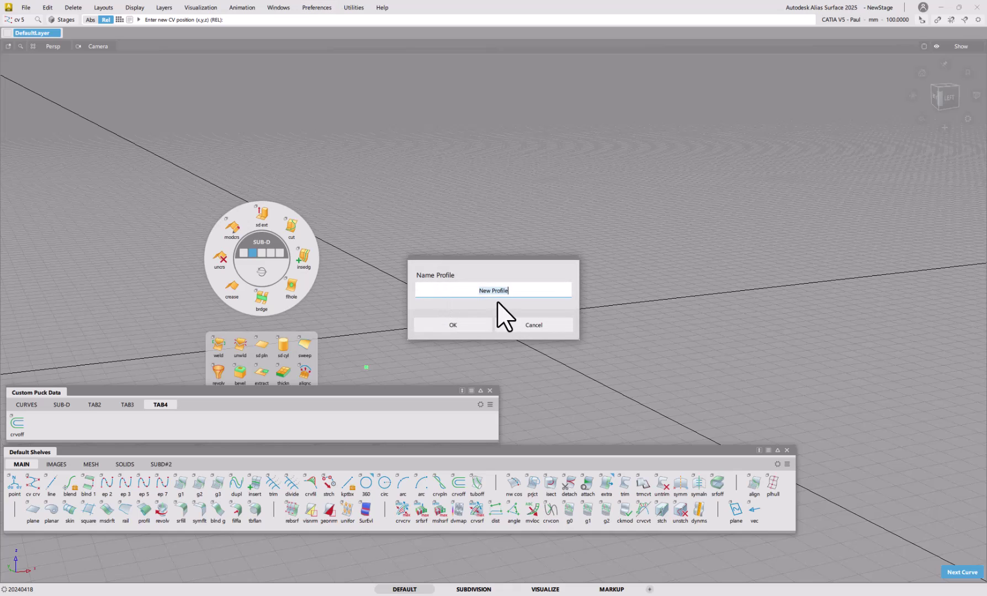
{"action": "type", "text": "TEMP"}
{"action": "left_click", "coordinate": [458, 327]}
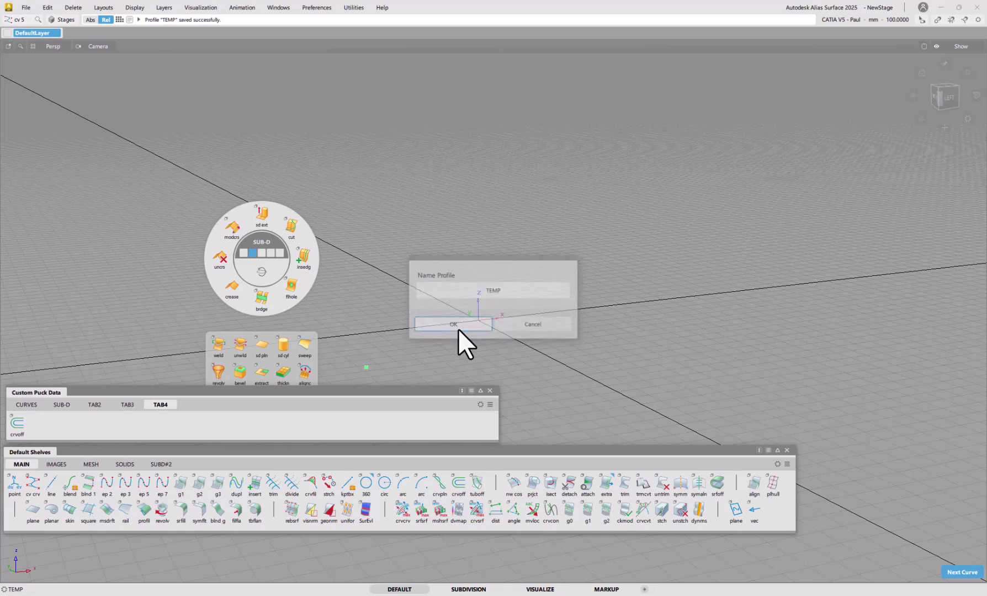
Step: Switch to the user preference profile 20240419 without saving TEMP
{"action": "left_click", "coordinate": [330, 8]}
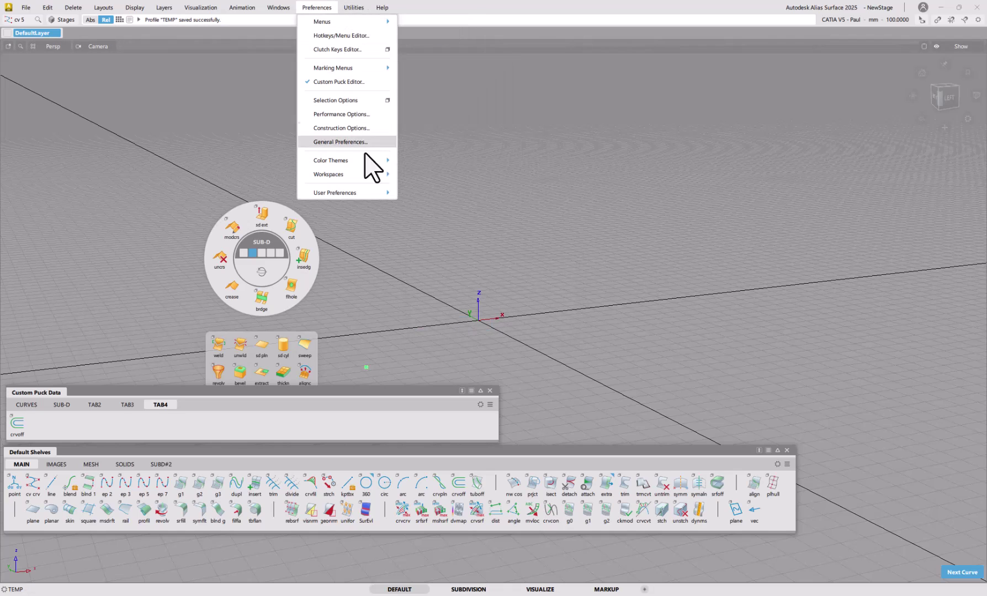
{"action": "mouse_move", "coordinate": [384, 196]}
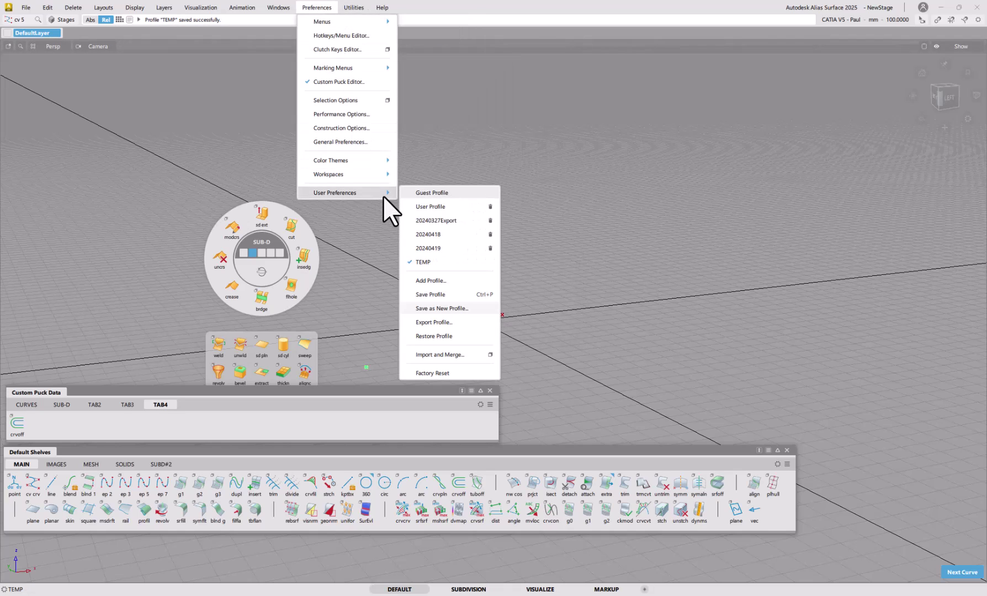
{"action": "left_click", "coordinate": [433, 249]}
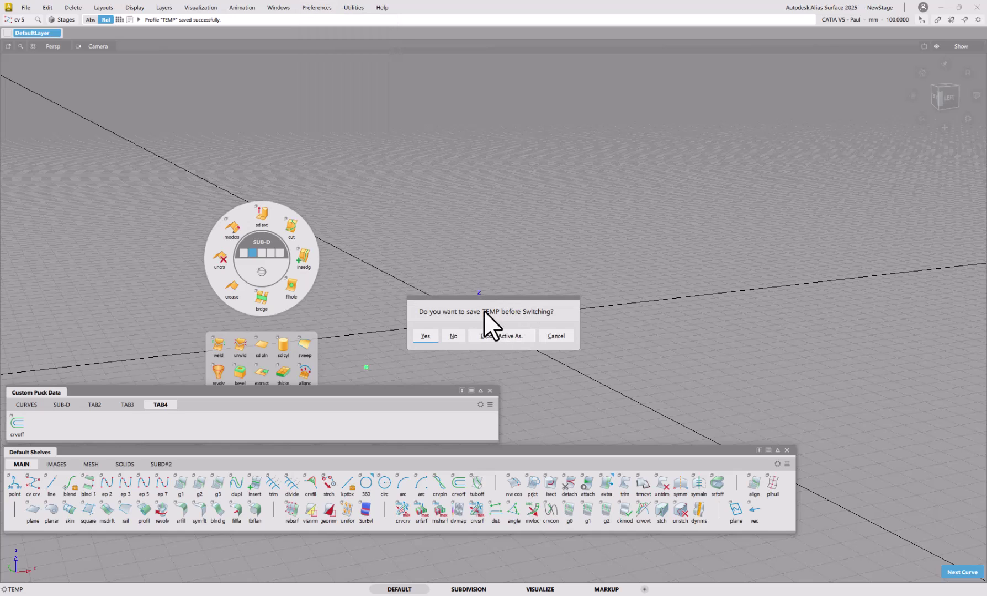
{"action": "left_click", "coordinate": [455, 336]}
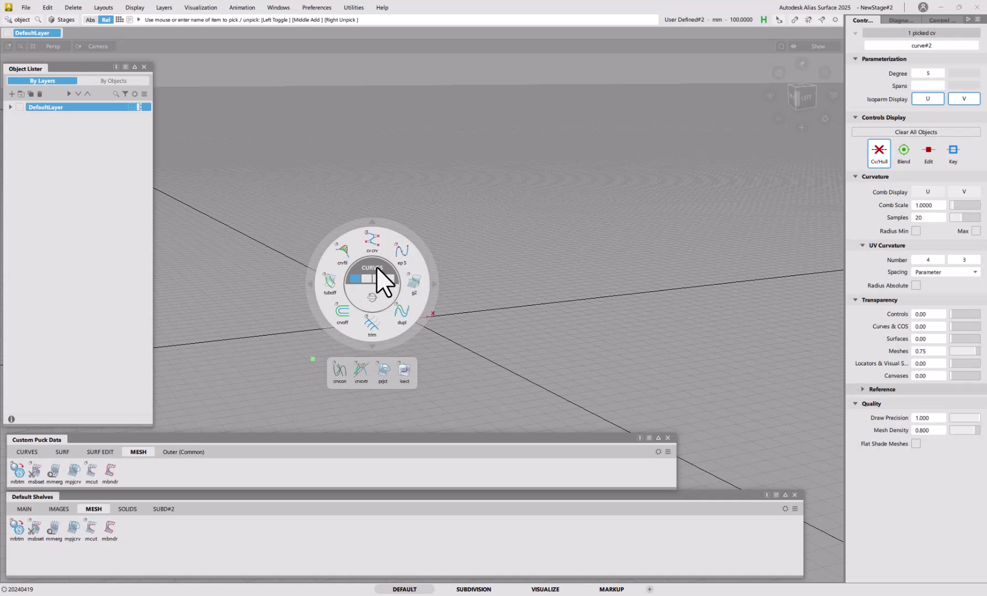
Step: Examine this profile's puck, including its outer ring, and step through its tool sets to MESH
{"action": "mouse_move", "coordinate": [372, 347]}
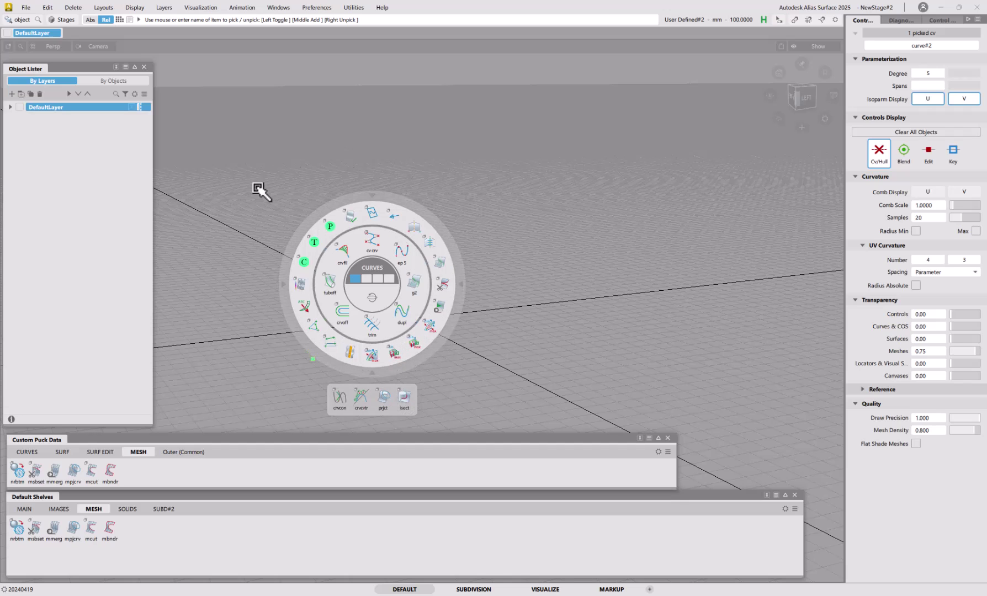
{"action": "left_click", "coordinate": [377, 279]}
{"action": "left_click", "coordinate": [387, 280]}
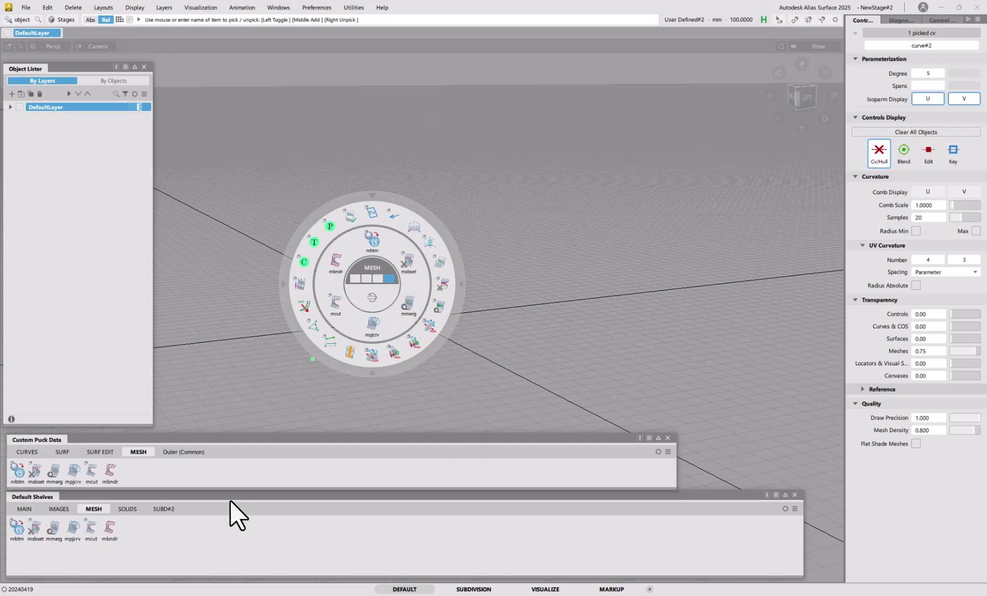
Step: Display the MAIN tool shelf and review the CURVES, SURF, SURF EDIT and MESH tabs in the custom puck editor
{"action": "left_click", "coordinate": [33, 510]}
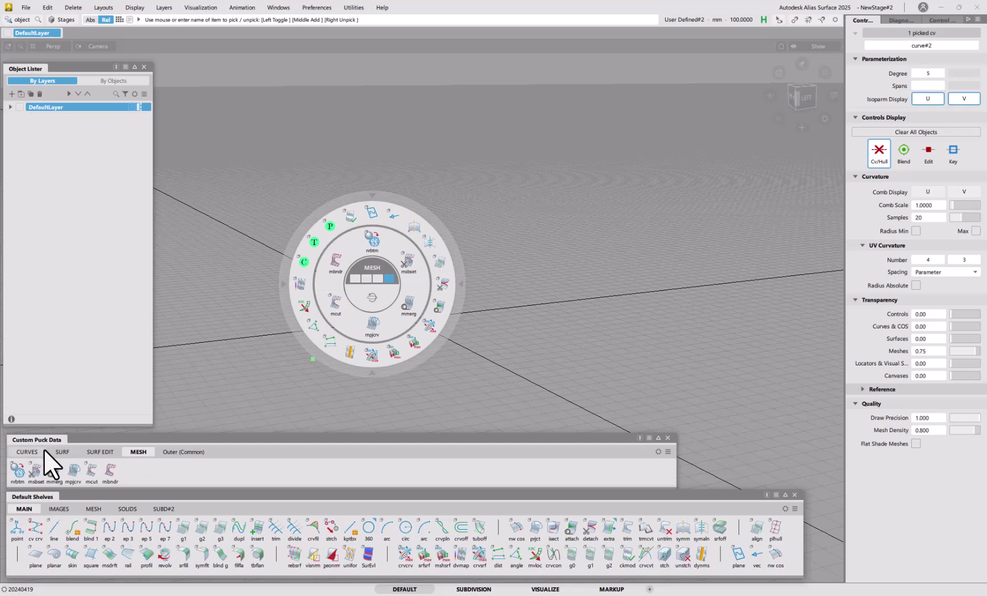
{"action": "left_click", "coordinate": [26, 451]}
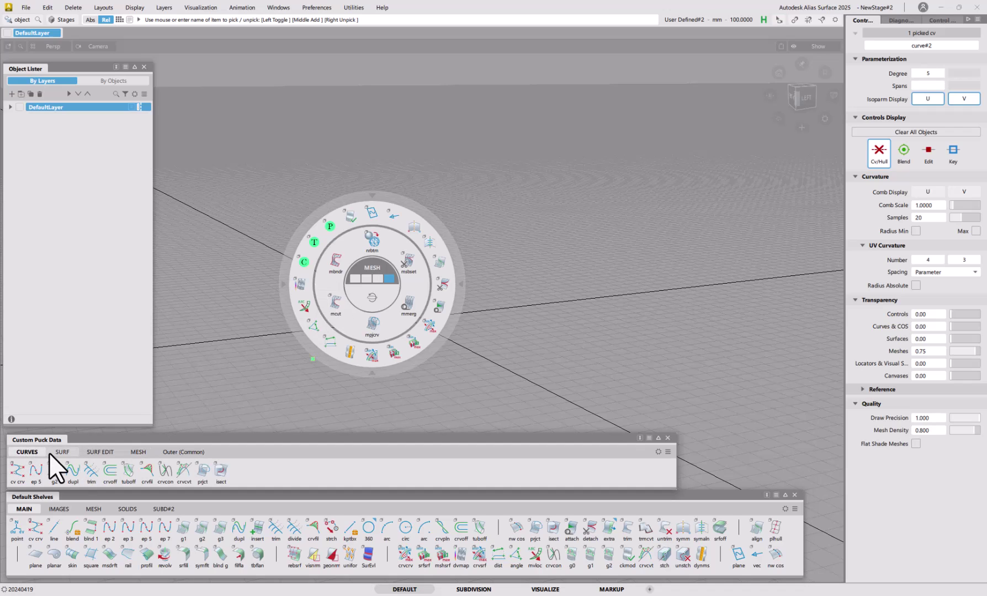
{"action": "left_click", "coordinate": [62, 451]}
{"action": "left_click", "coordinate": [100, 452]}
{"action": "left_click", "coordinate": [138, 452]}
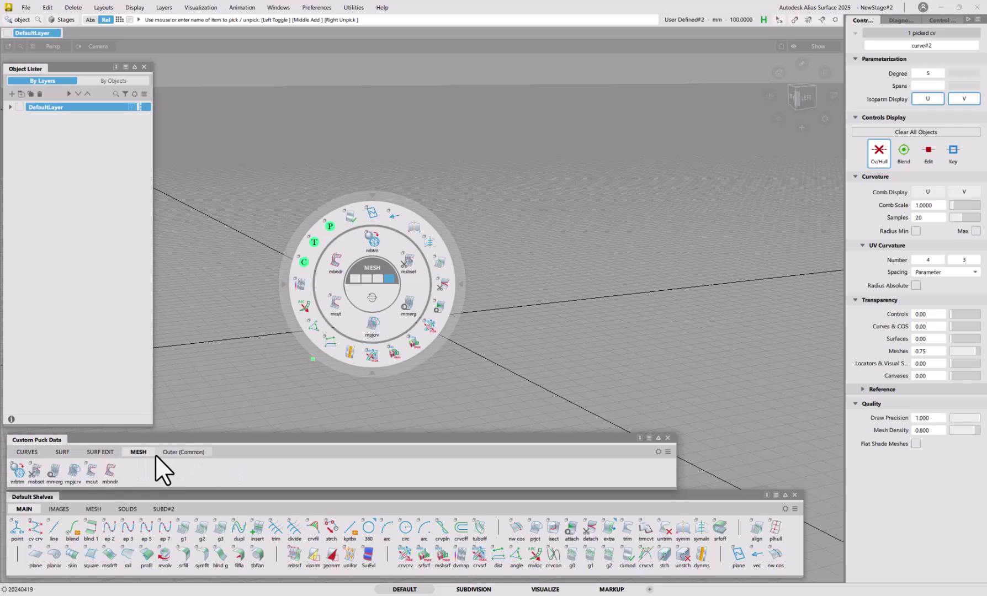
Step: Review the Outer (Common) tools in the custom puck editor and the puck's CURVES, SURF, SURF EDIT and MESH tool sets, closing the puck when done
{"action": "left_click", "coordinate": [182, 452]}
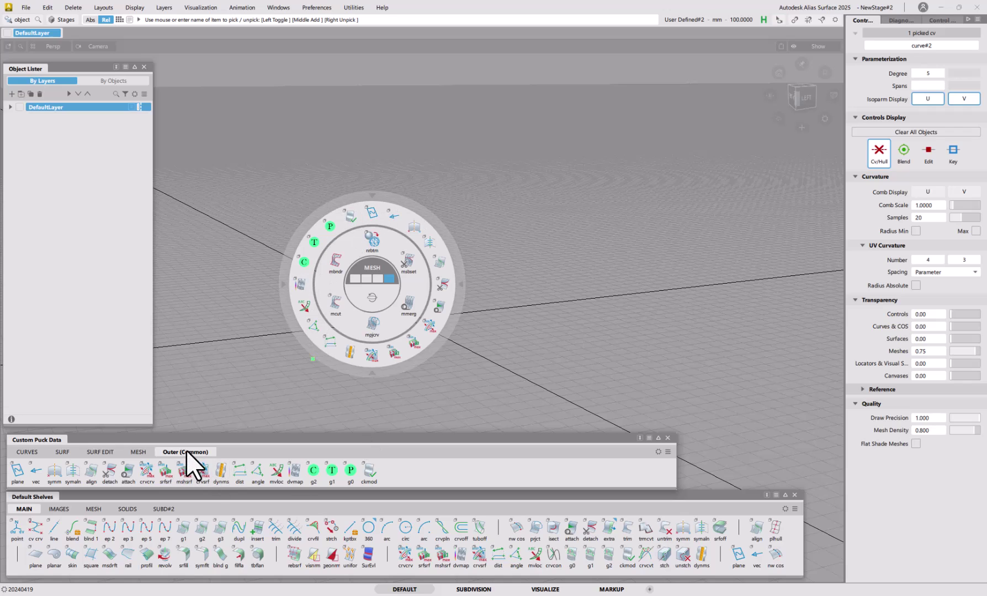
{"action": "left_click", "coordinate": [357, 279]}
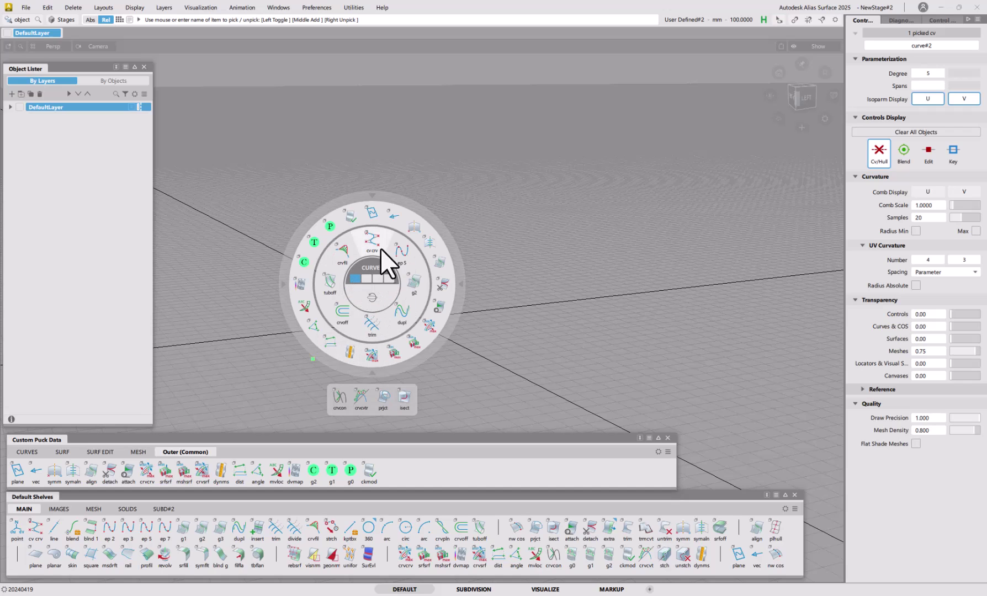
{"action": "left_click", "coordinate": [367, 280]}
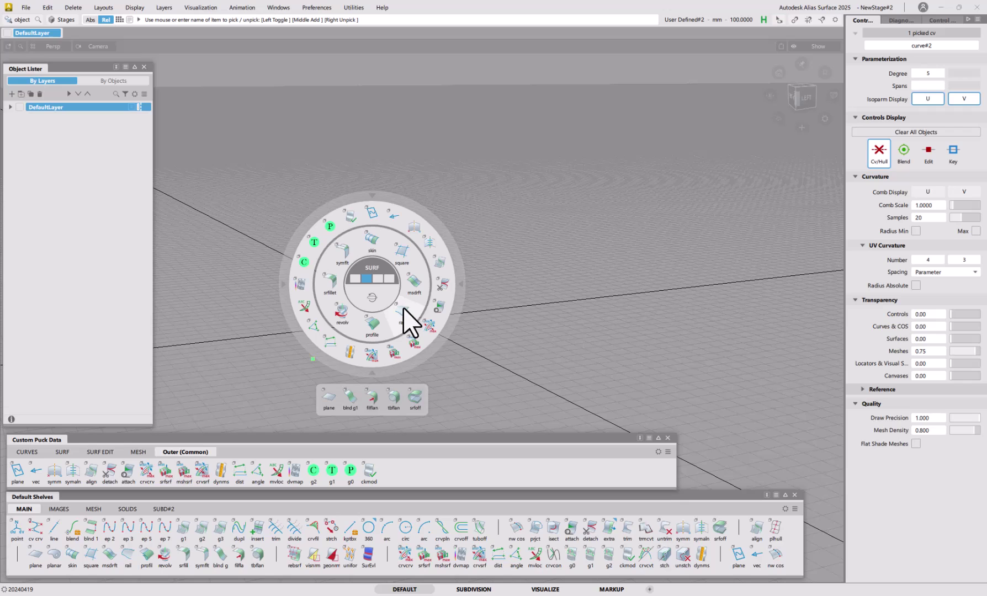
{"action": "left_click", "coordinate": [378, 279]}
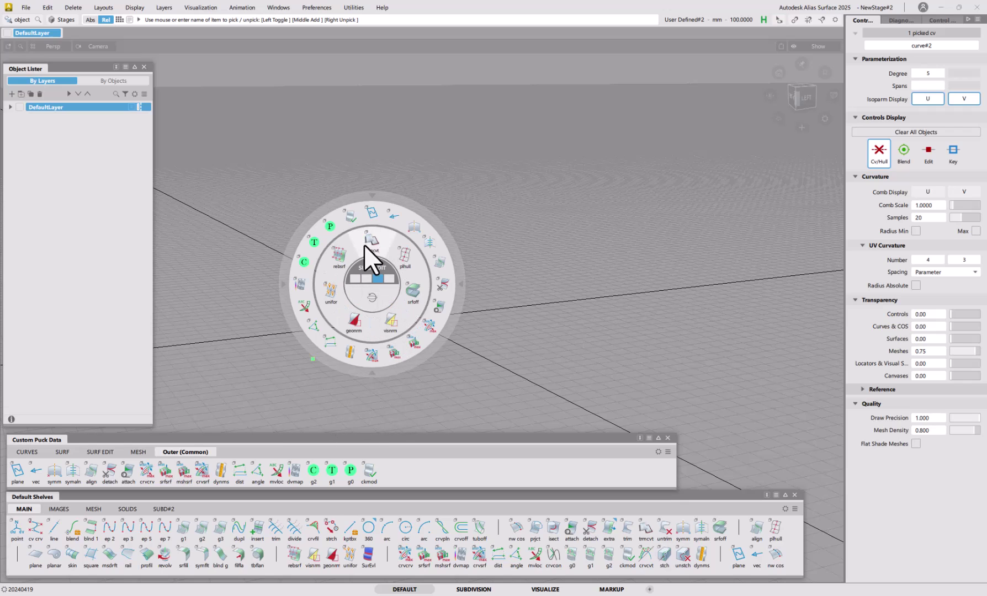
{"action": "left_click", "coordinate": [389, 279]}
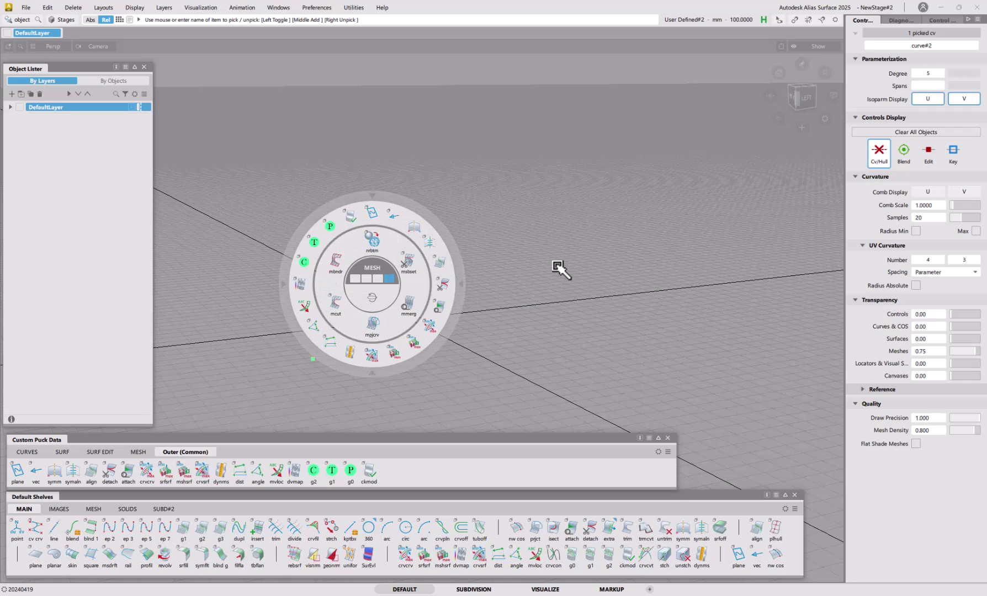
{"action": "key", "text": "Escape"}
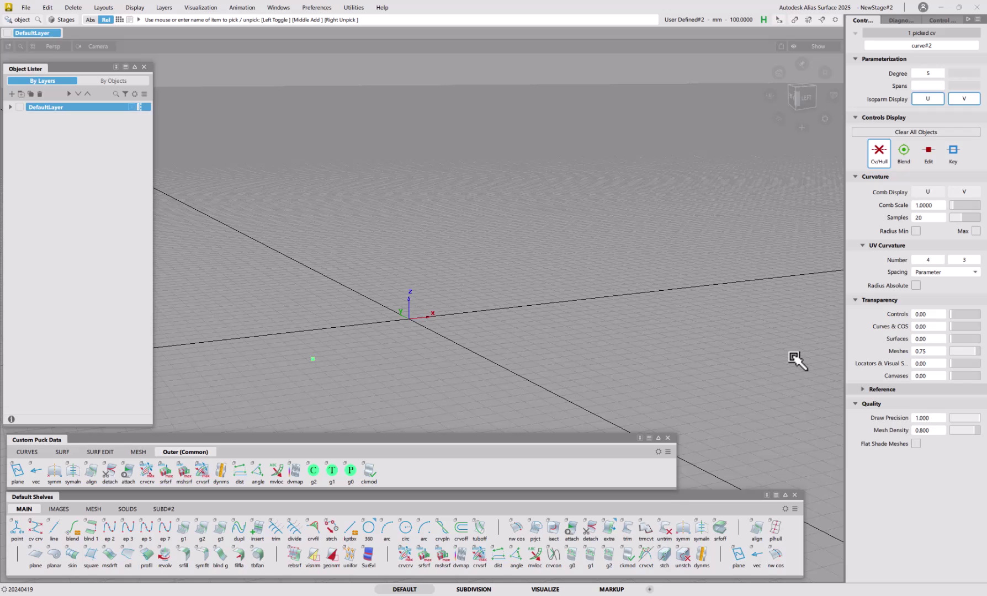
Step: Show and dismiss the puck repeatedly at different locations in the perspective view and beside the control panel
{"action": "key", "text": "space"}
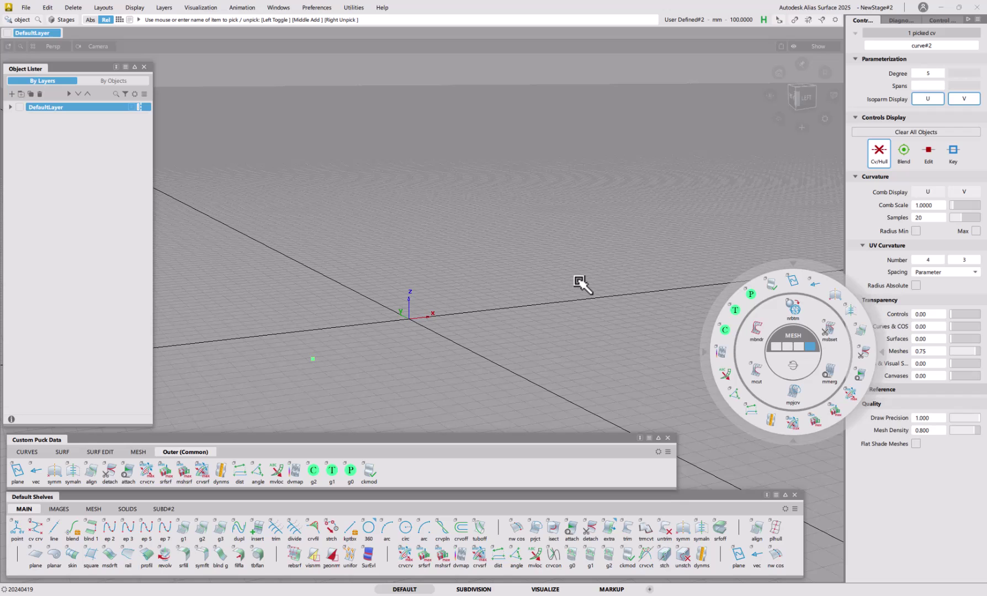
{"action": "key", "text": "Escape"}
{"action": "key", "text": "space"}
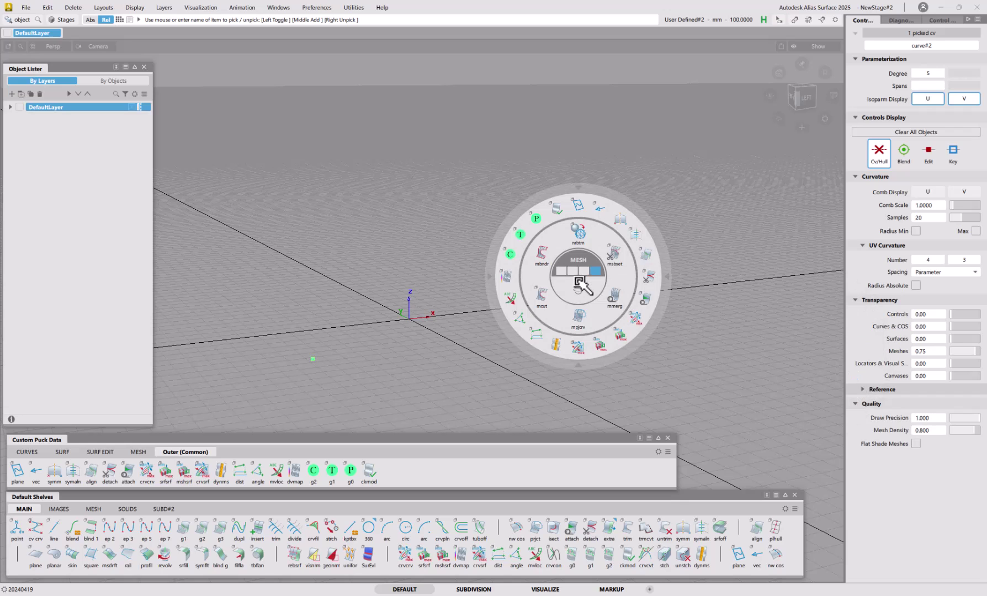
{"action": "key", "text": "Escape"}
{"action": "key", "text": "space"}
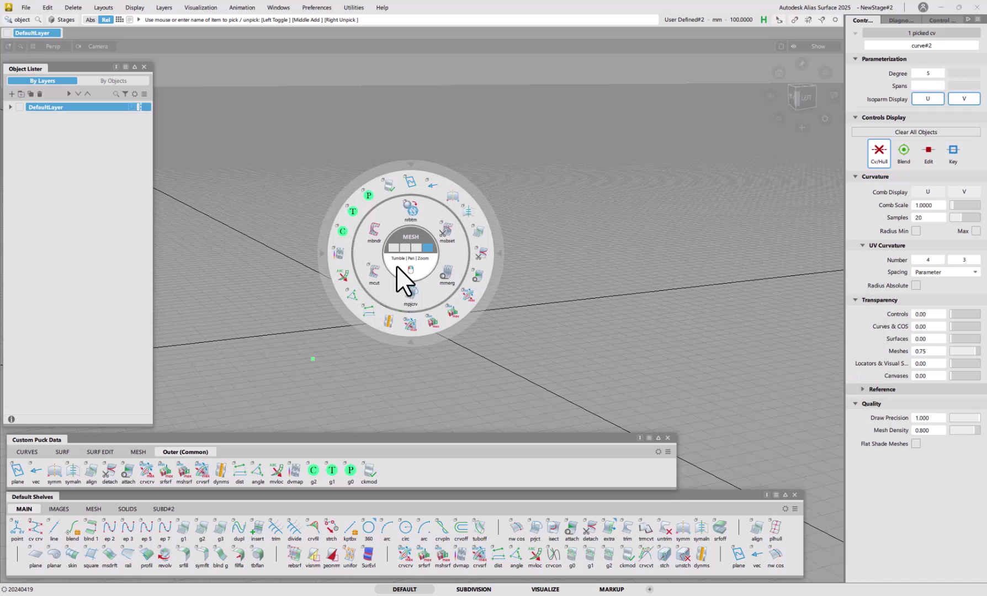
{"action": "key", "text": "Escape"}
{"action": "key", "text": "space"}
{"action": "key", "text": "Escape"}
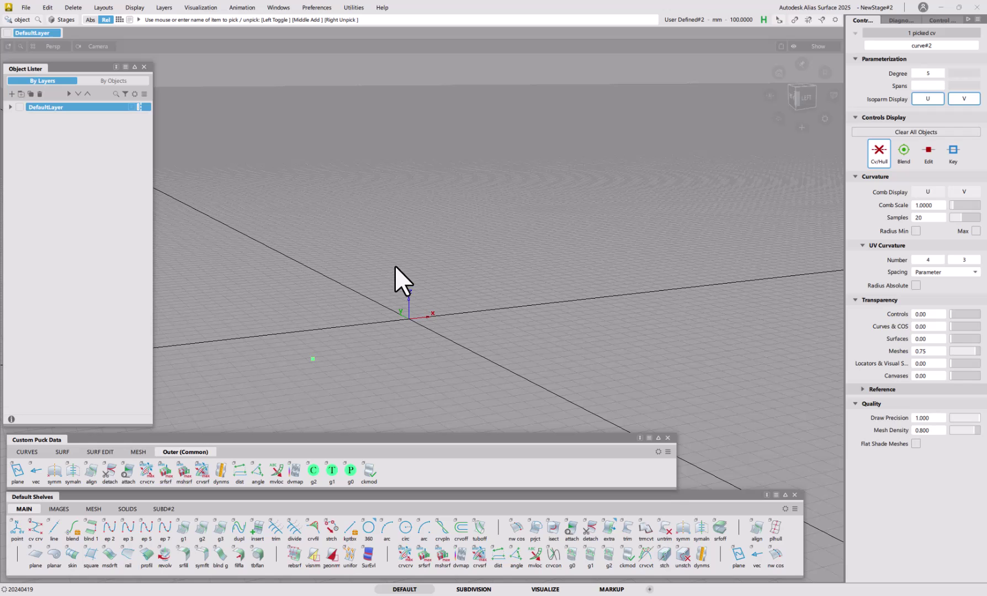
{"action": "key", "text": "space"}
{"action": "key", "text": "Escape"}
{"action": "key", "text": "space"}
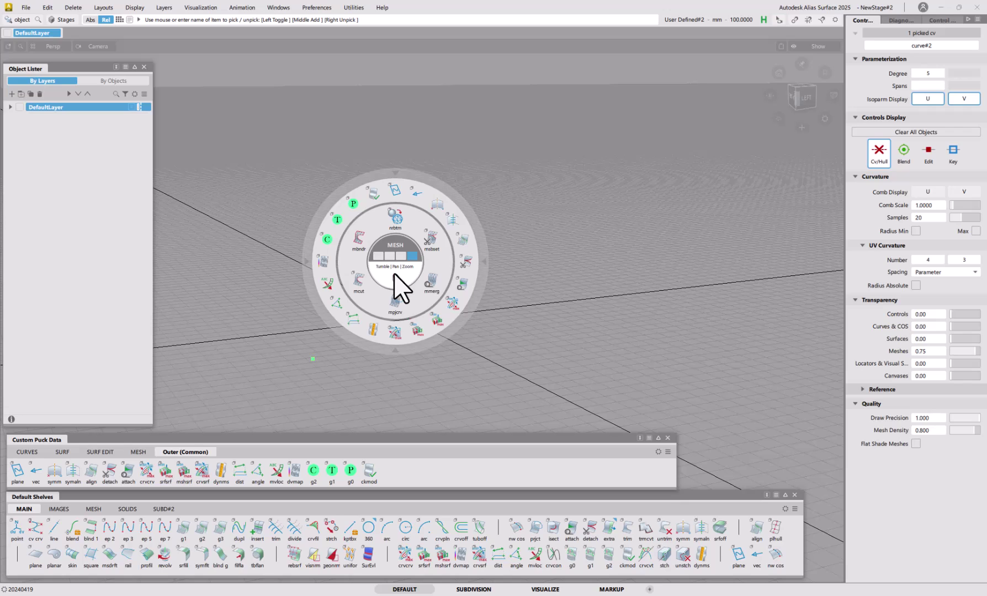
{"action": "left_click", "coordinate": [394, 275]}
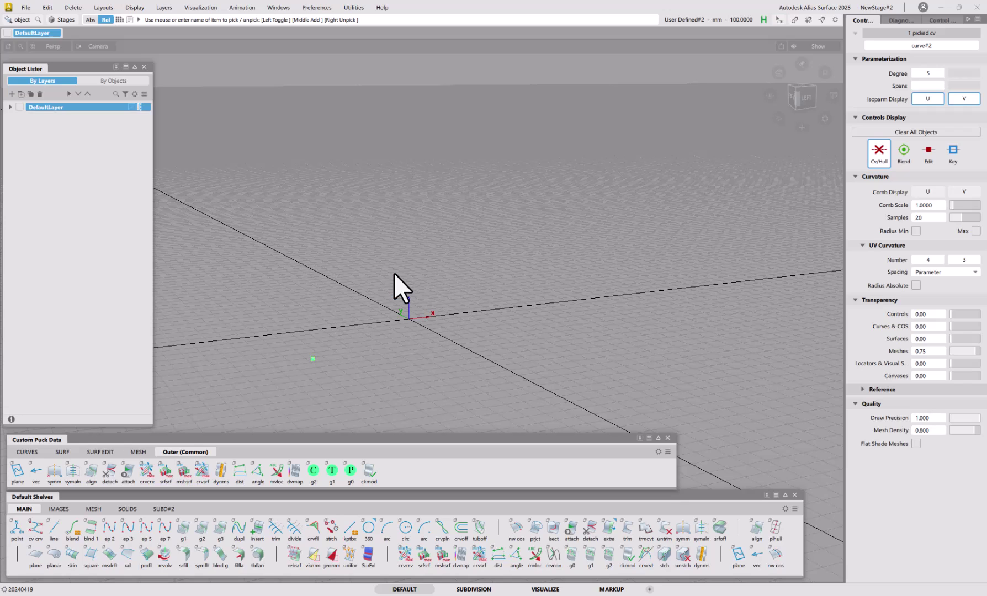
Step: Compare the pick marking menu with the puck by displaying each one, dismissing the marking menu without choosing a pick tool
{"action": "left_click", "coordinate": [426, 307], "text": "ctrl+shift"}
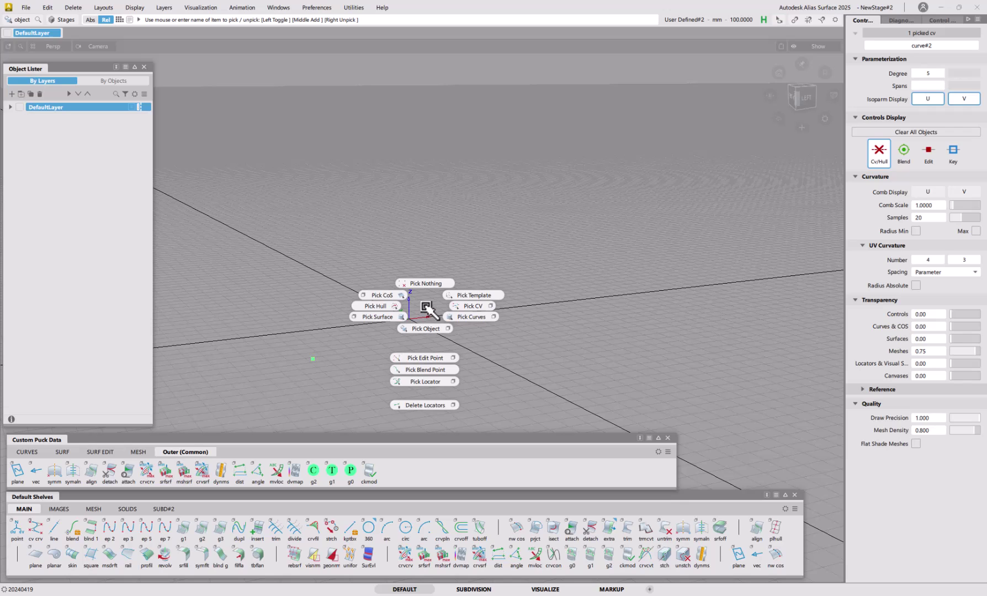
{"action": "left_click", "coordinate": [431, 309]}
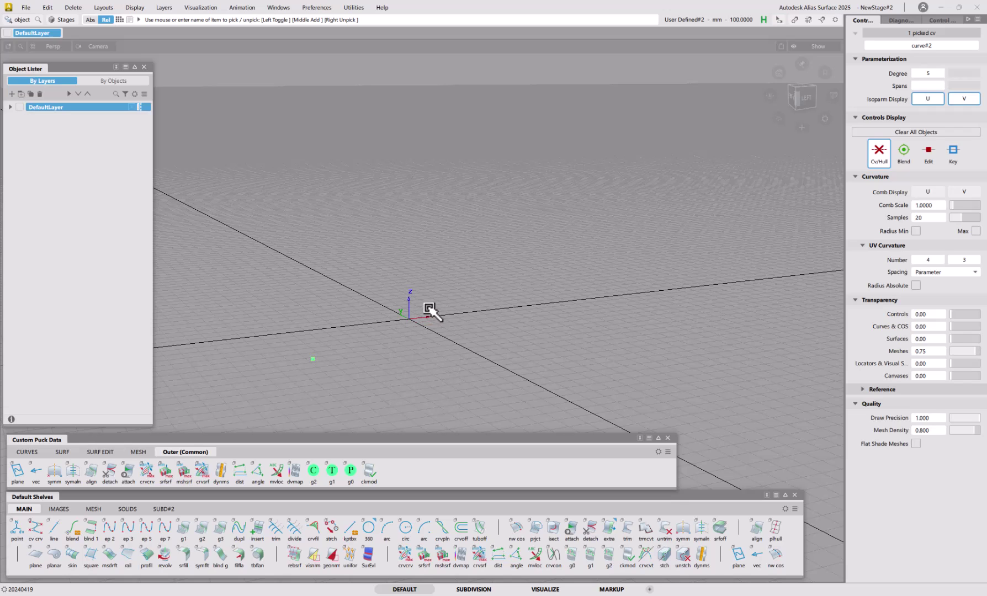
{"action": "key", "text": "space"}
{"action": "key", "text": "space"}
{"action": "key", "text": "space"}
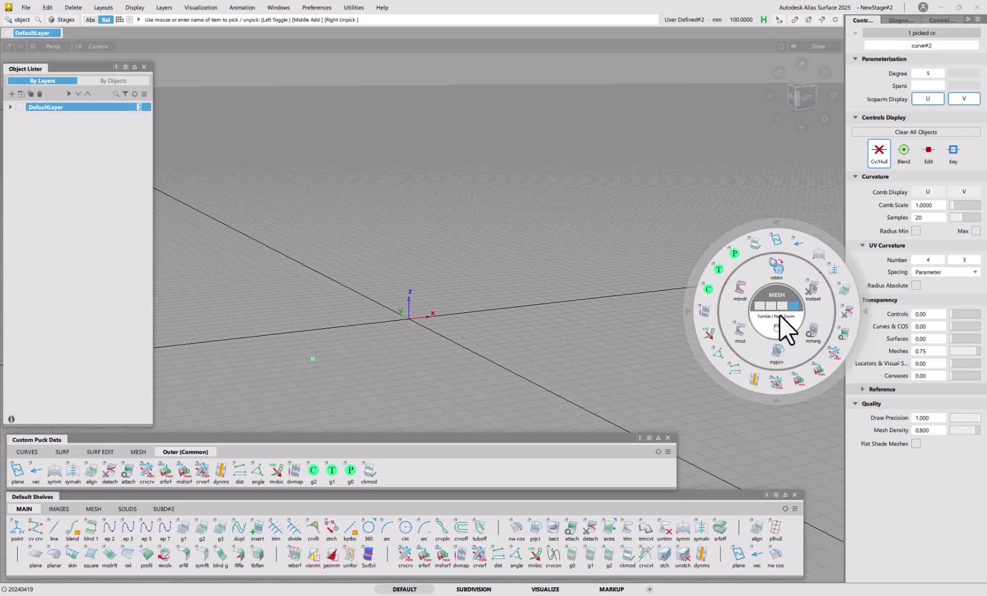